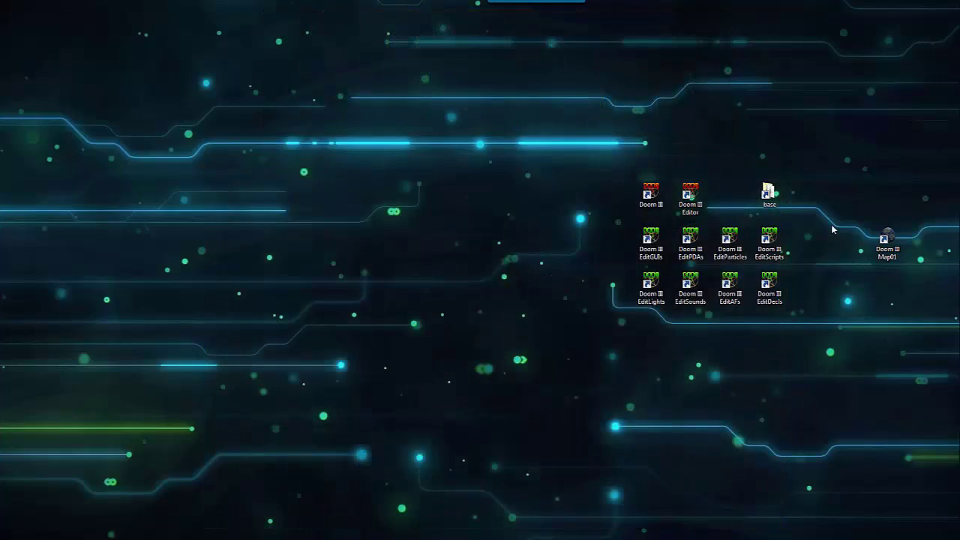
- Open the base folder from the desktop and browse through DOOM 3 to its maps folder
{"action": "double_click", "coordinate": [768, 194]}
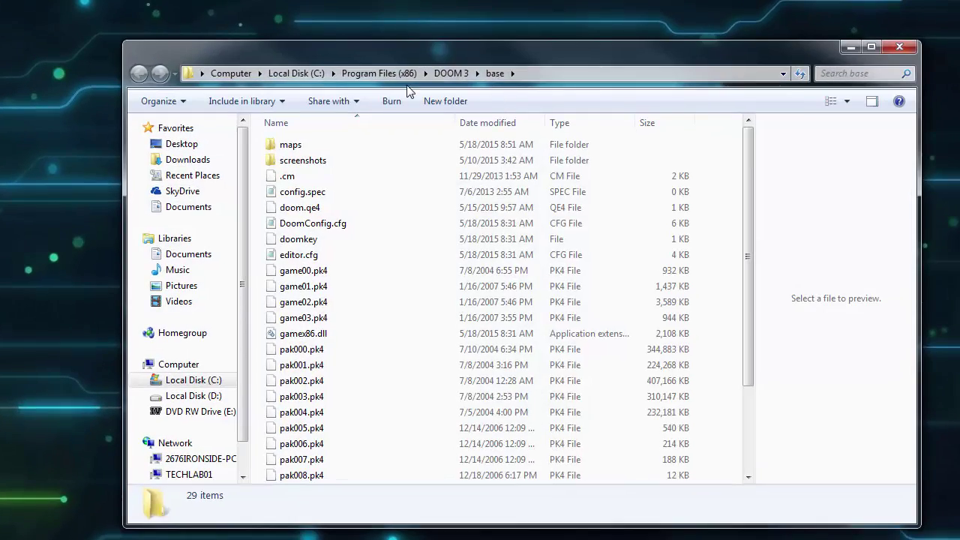
{"action": "left_click", "coordinate": [395, 74]}
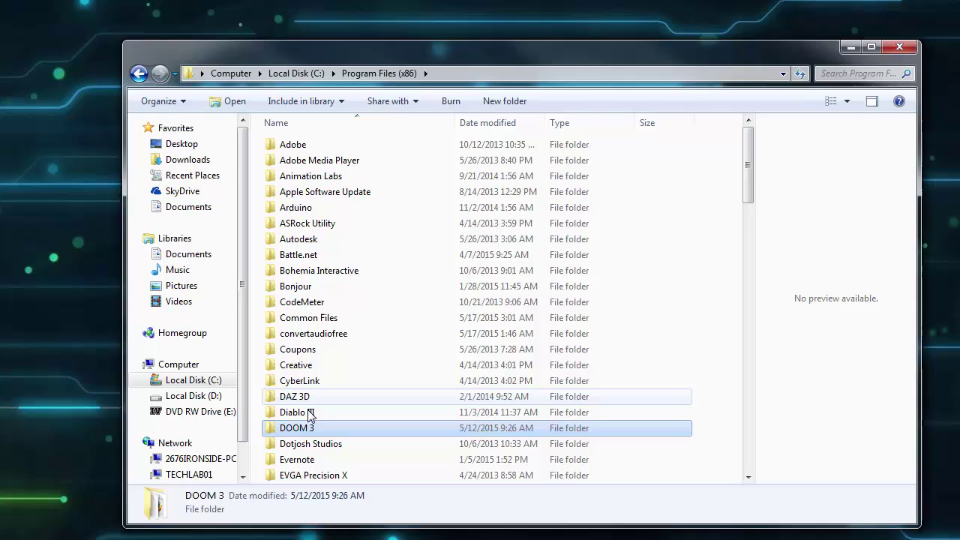
{"action": "double_click", "coordinate": [292, 428]}
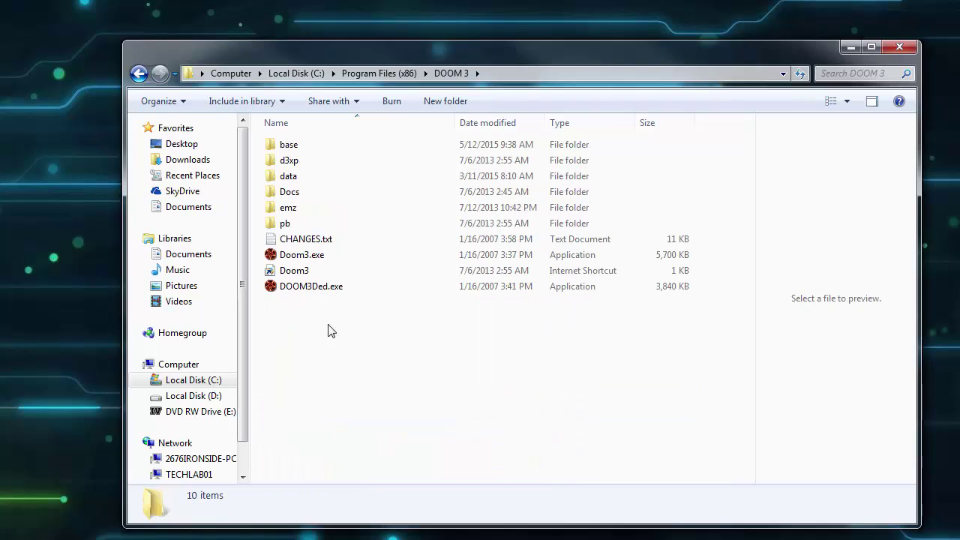
{"action": "double_click", "coordinate": [321, 150]}
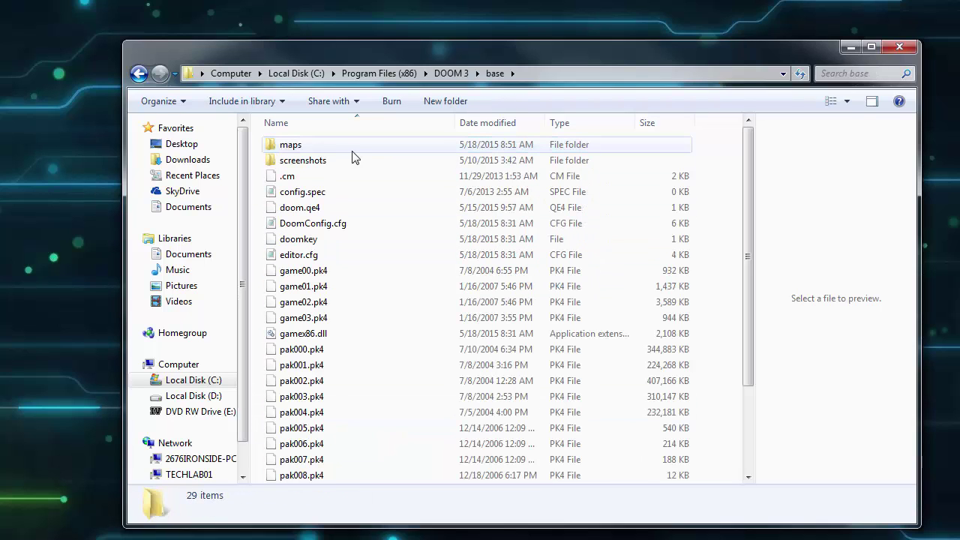
{"action": "double_click", "coordinate": [346, 146]}
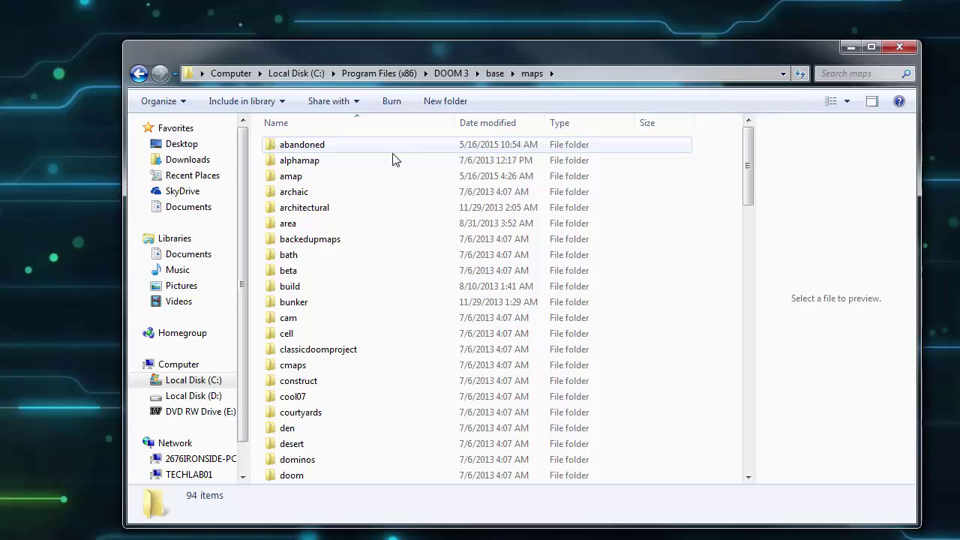
- Create a new folder named red inside the maps folder
{"action": "right_click", "coordinate": [701, 306]}
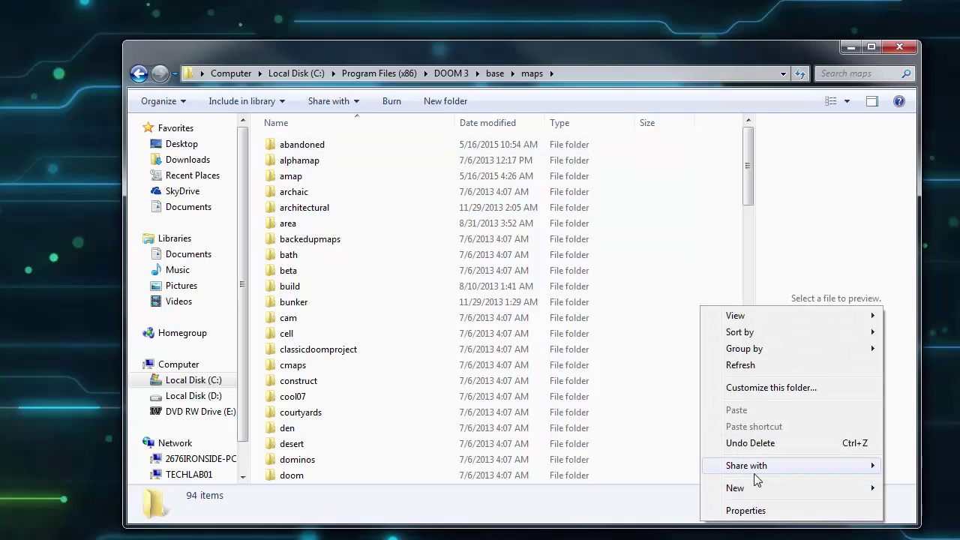
{"action": "mouse_move", "coordinate": [774, 489]}
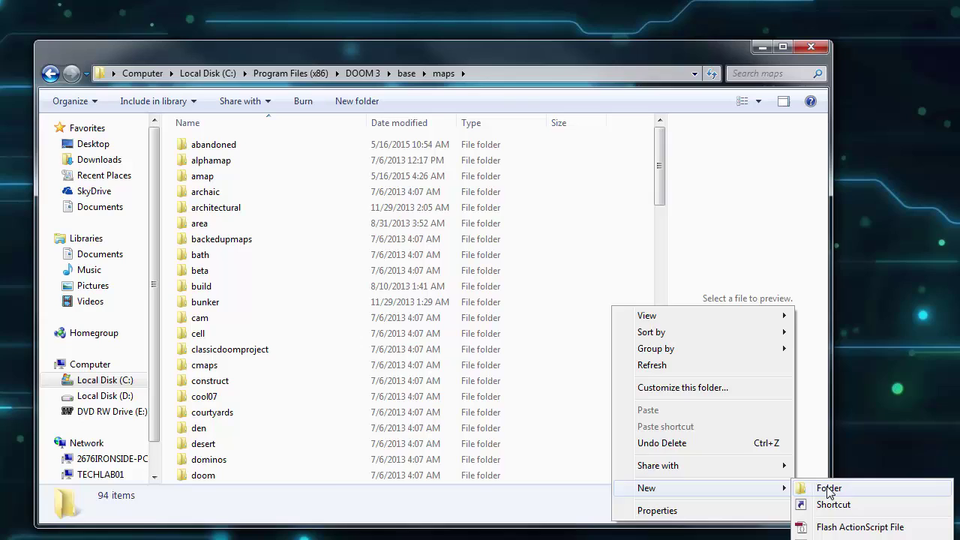
{"action": "left_click", "coordinate": [914, 487]}
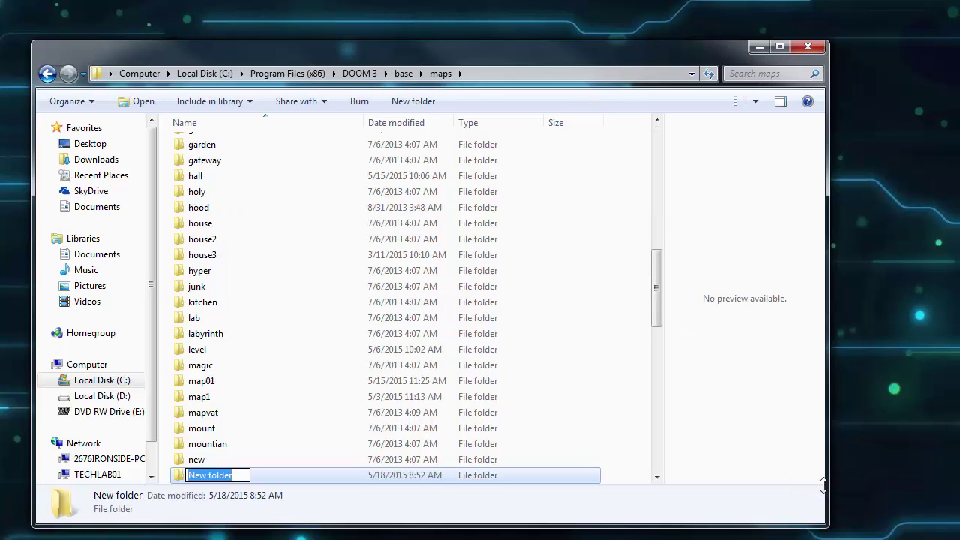
{"action": "type", "text": "red"}
{"action": "key", "text": "Return"}
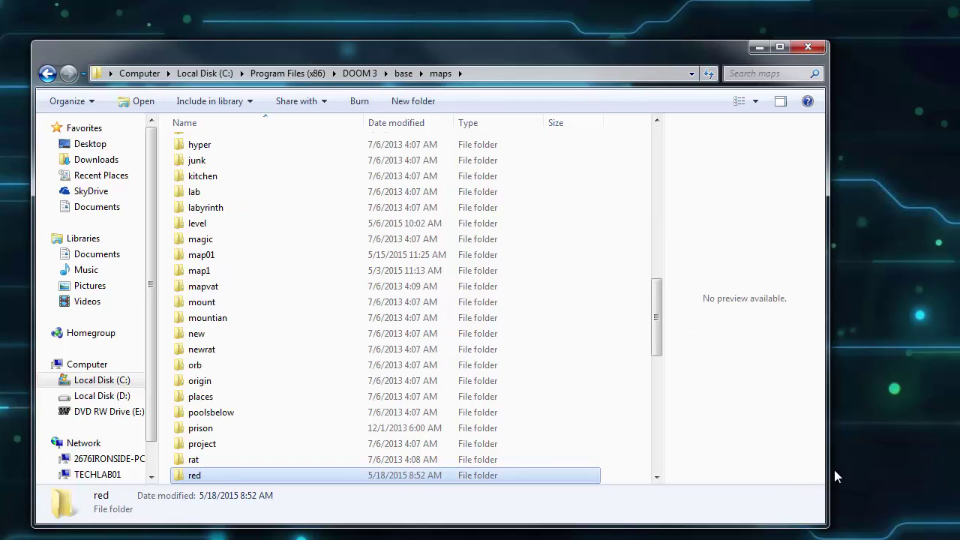
- Examine the map files in the magic folder, return to maps, and close the file window
{"action": "double_click", "coordinate": [229, 240]}
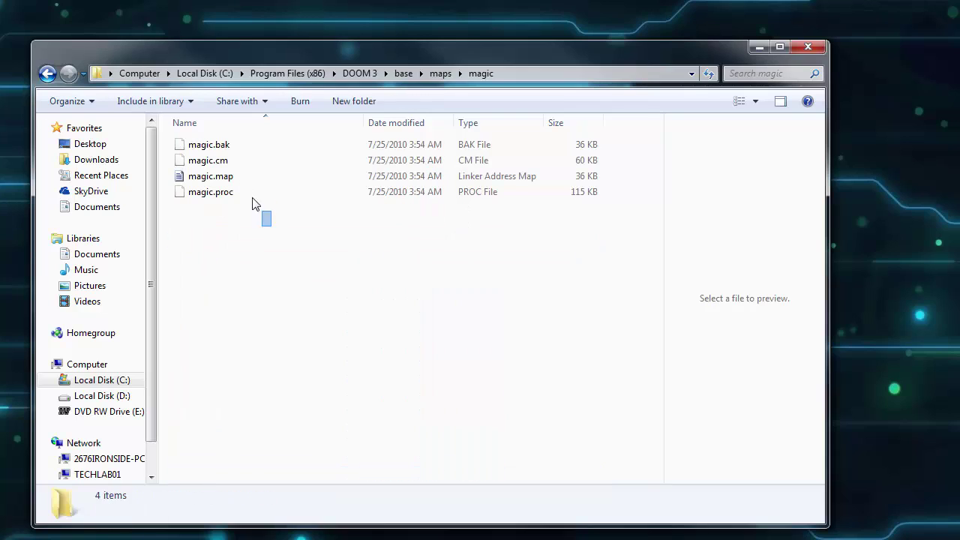
{"action": "left_click_drag", "start_coordinate": [252, 204], "coordinate": [212, 144]}
{"action": "left_click", "coordinate": [47, 72]}
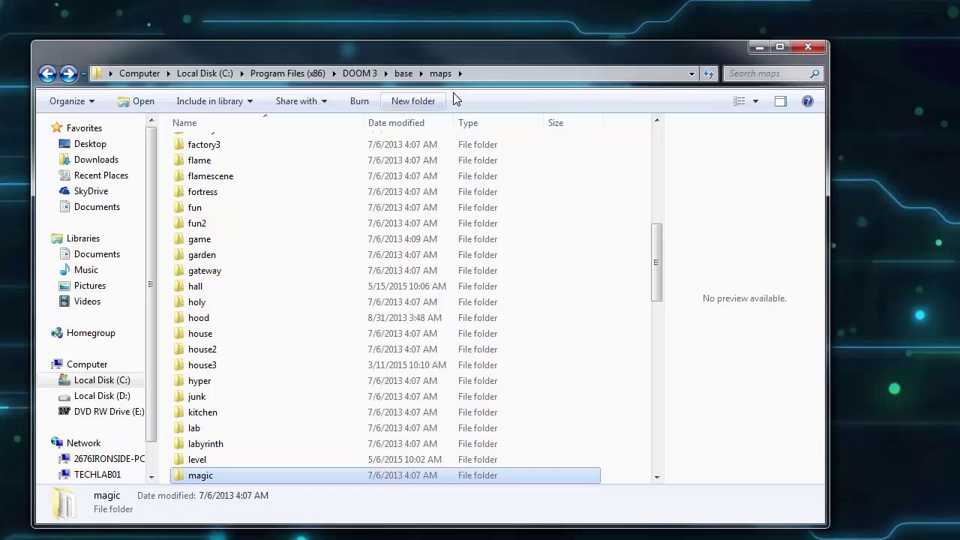
{"action": "left_click", "coordinate": [807, 47]}
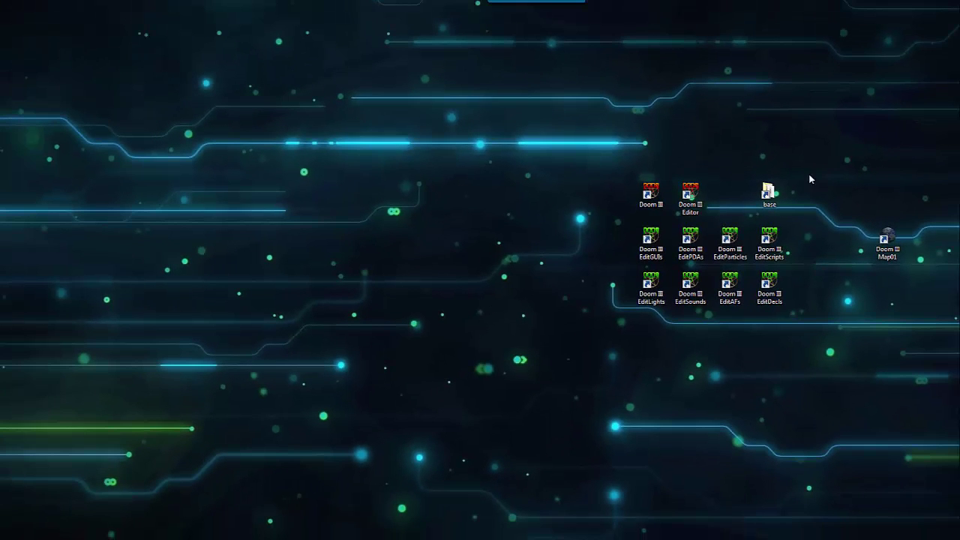
- Launch the Doom III Editor from the desktop and save the empty map as key in the maps/red folder
{"action": "left_click", "coordinate": [694, 196]}
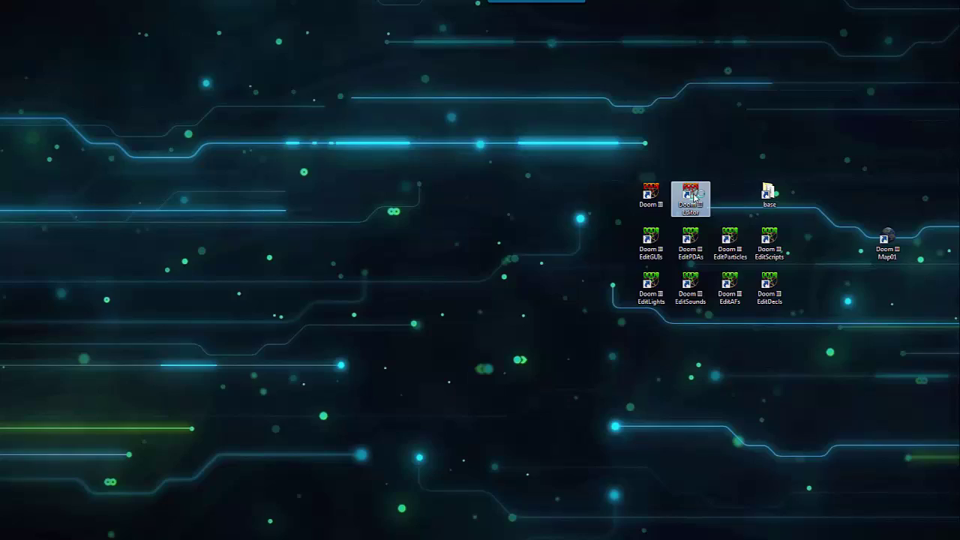
{"action": "double_click", "coordinate": [693, 196]}
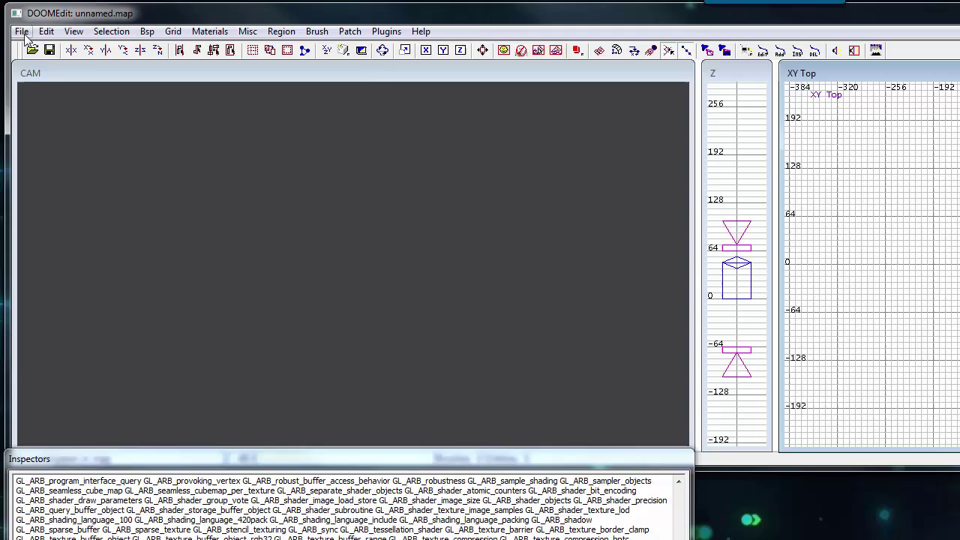
{"action": "left_click", "coordinate": [21, 30]}
{"action": "left_click", "coordinate": [38, 100]}
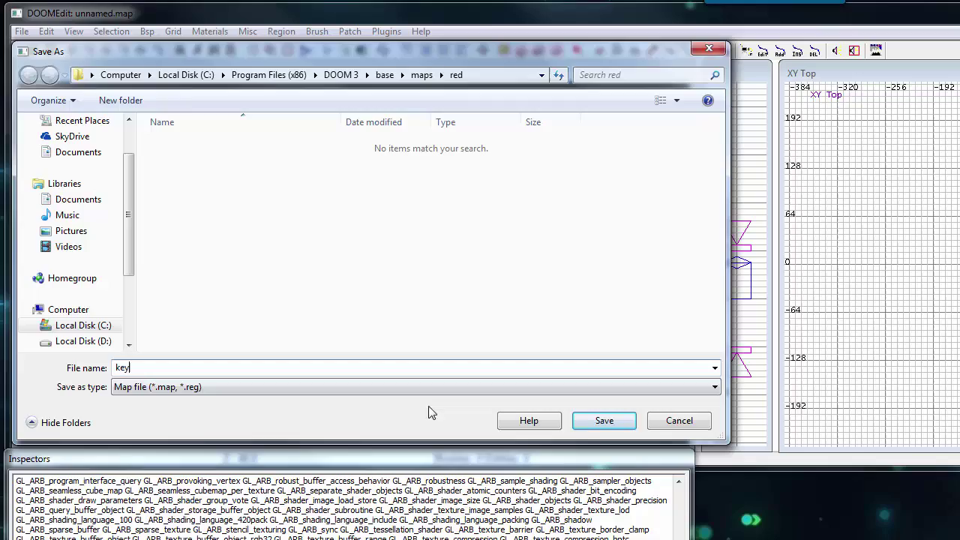
{"action": "left_click", "coordinate": [605, 420]}
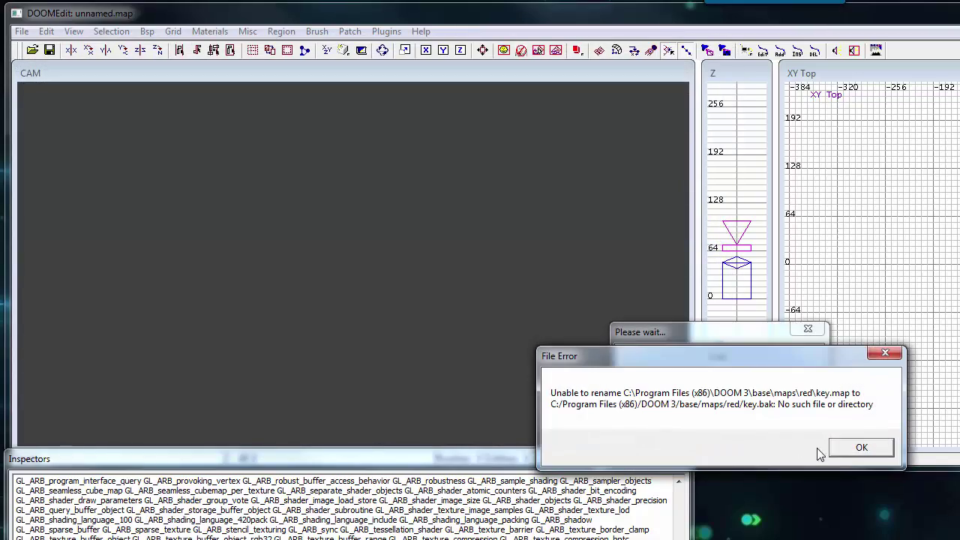
{"action": "left_click", "coordinate": [841, 449]}
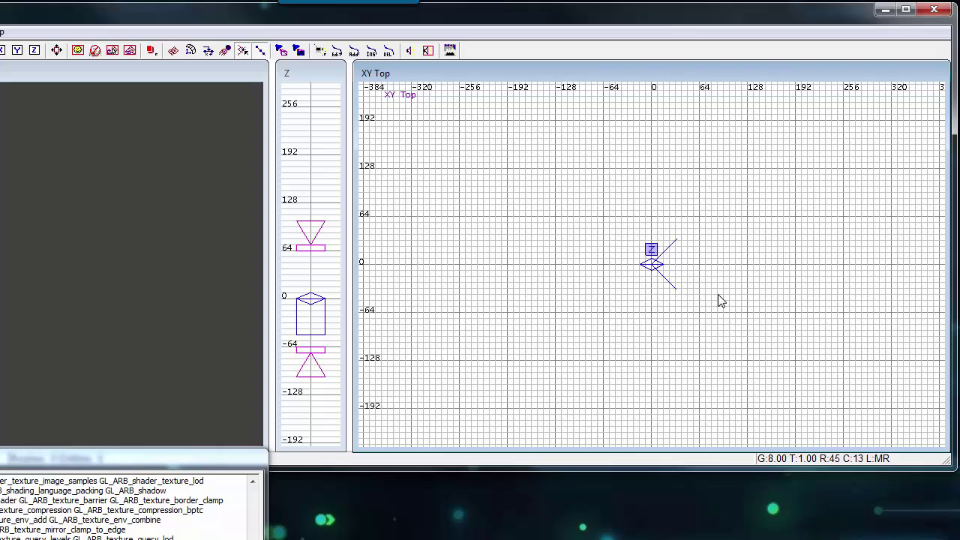
- Draw a square brush starting at the origin in the XY Top view and enlarge it to 512 by 512 units
{"action": "right_click_drag", "start_coordinate": [791, 207], "coordinate": [734, 316]}
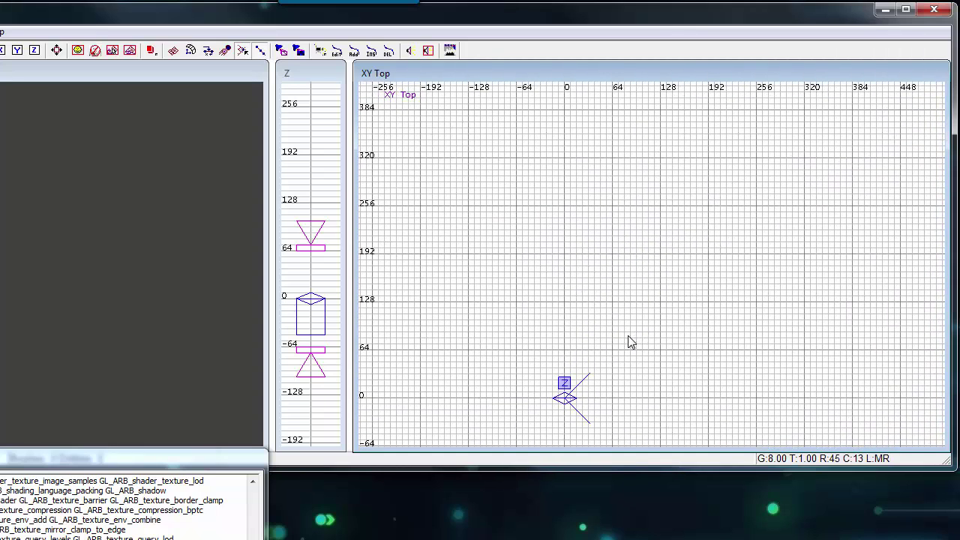
{"action": "right_click_drag", "start_coordinate": [638, 337], "coordinate": [608, 322]}
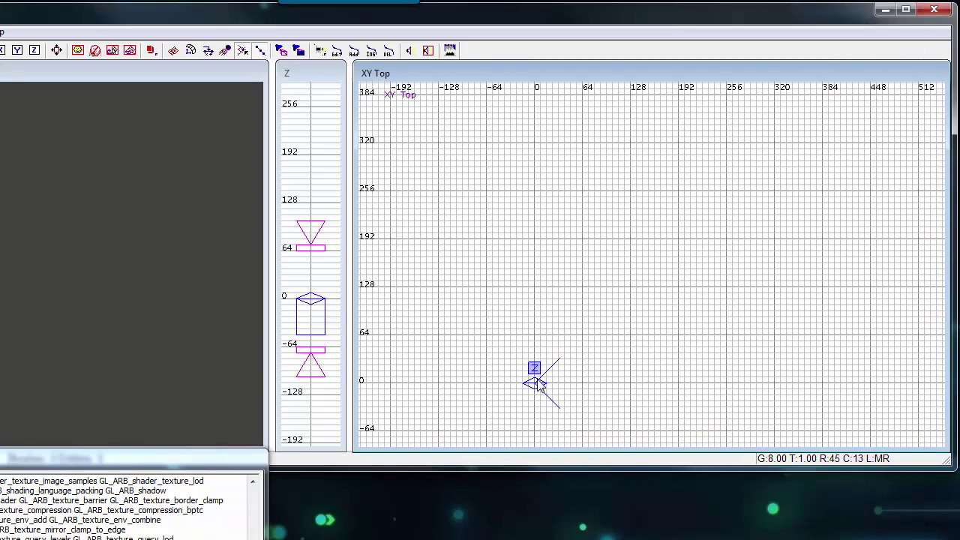
{"action": "left_click_drag", "start_coordinate": [537, 383], "coordinate": [814, 111]}
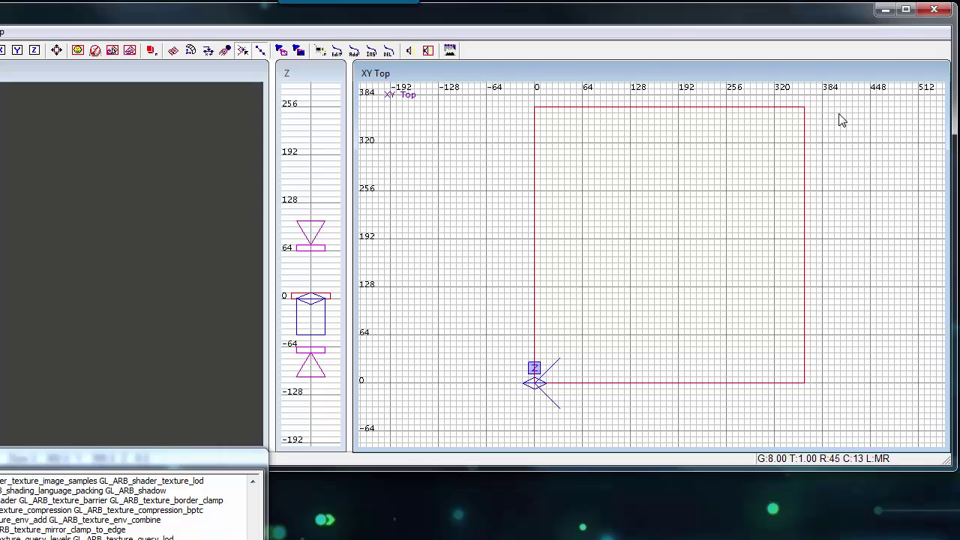
{"action": "right_click_drag", "start_coordinate": [841, 120], "coordinate": [700, 280]}
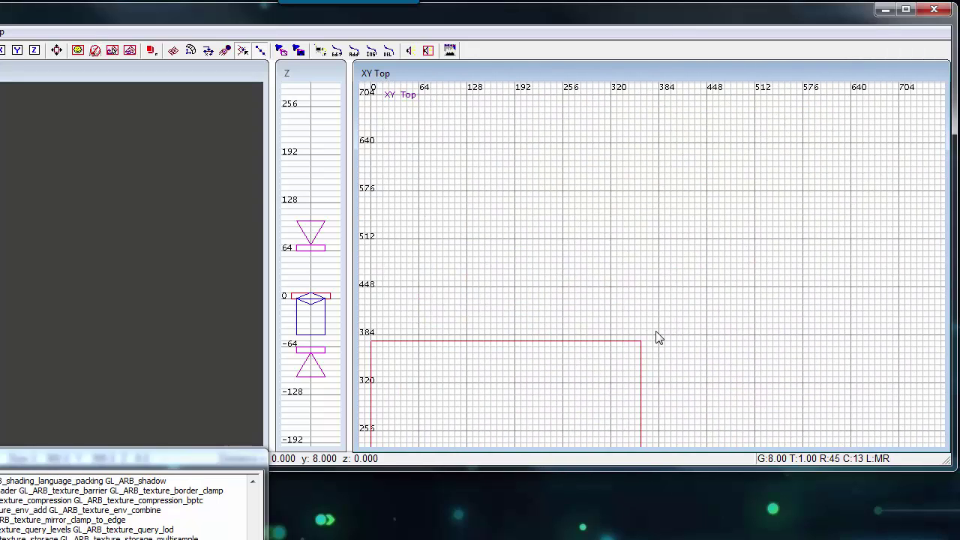
{"action": "mouse_move", "coordinate": [657, 336]}
{"action": "left_mouse_down"}
{"action": "mouse_move", "coordinate": [691, 238]}
{"action": "mouse_move", "coordinate": [767, 237]}
{"action": "left_mouse_up"}
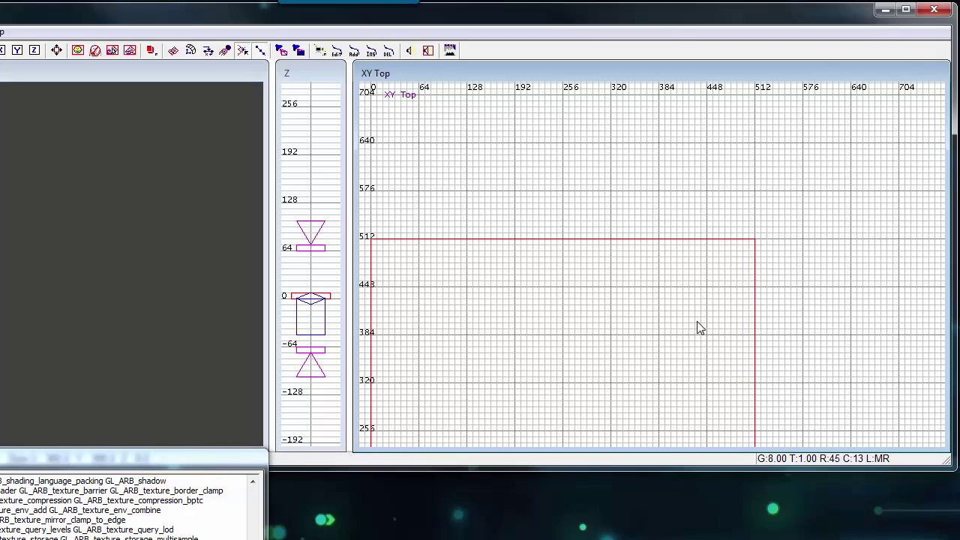
- Examine the whole brush by cycling the grid through the front and side views and back to XY Top
{"action": "scroll", "coordinate": [698, 322], "scroll_direction": "down", "scroll_amount": 3}
{"action": "right_click_drag", "start_coordinate": [698, 323], "coordinate": [731, 247]}
{"action": "scroll", "coordinate": [699, 324], "scroll_direction": "up", "scroll_amount": 2}
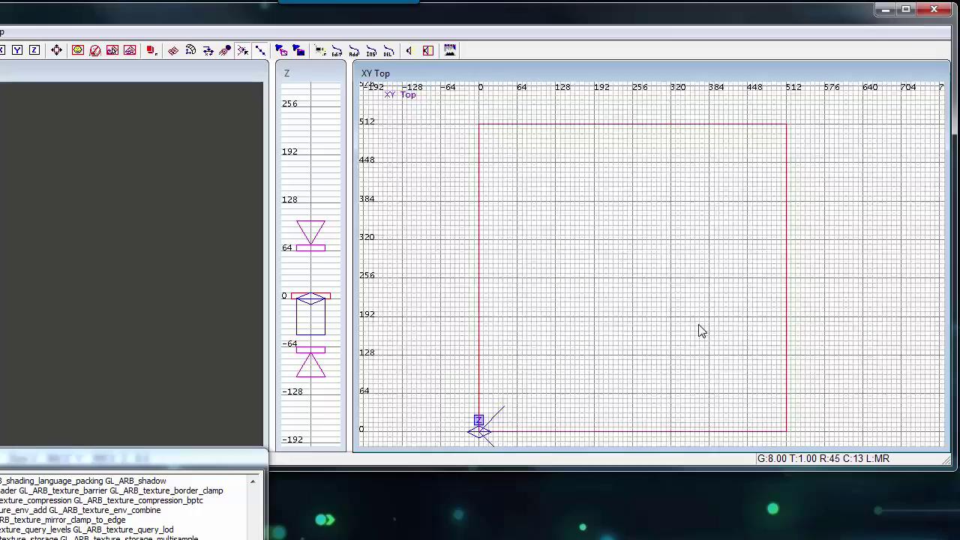
{"action": "scroll", "coordinate": [699, 330], "scroll_direction": "up", "scroll_amount": 1}
{"action": "scroll", "coordinate": [696, 335], "scroll_direction": "down", "scroll_amount": 3}
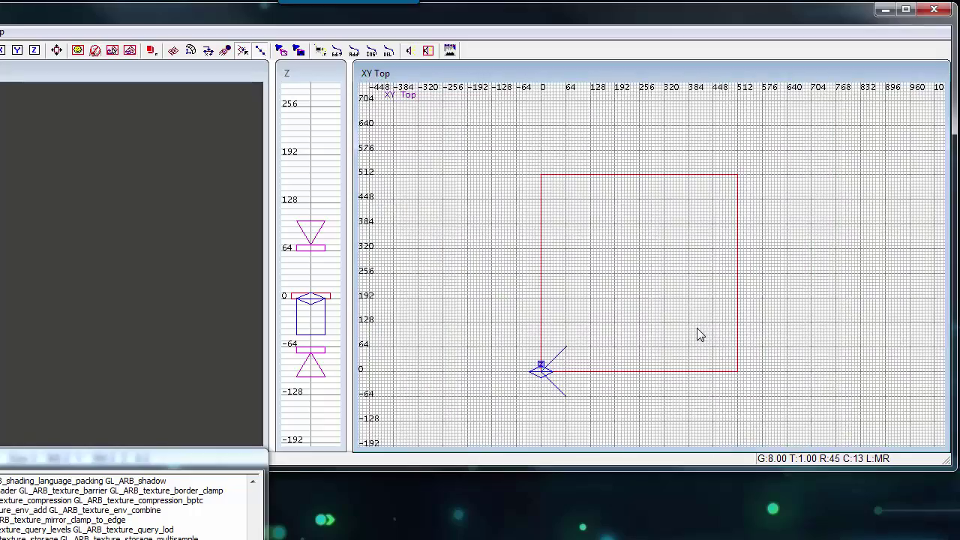
{"action": "mouse_move", "coordinate": [697, 327]}
{"action": "right_mouse_down"}
{"action": "mouse_move", "coordinate": [751, 340]}
{"action": "mouse_move", "coordinate": [681, 283]}
{"action": "mouse_move", "coordinate": [788, 336]}
{"action": "mouse_move", "coordinate": [719, 358]}
{"action": "mouse_move", "coordinate": [731, 291]}
{"action": "mouse_move", "coordinate": [779, 376]}
{"action": "mouse_move", "coordinate": [717, 319]}
{"action": "right_mouse_up"}
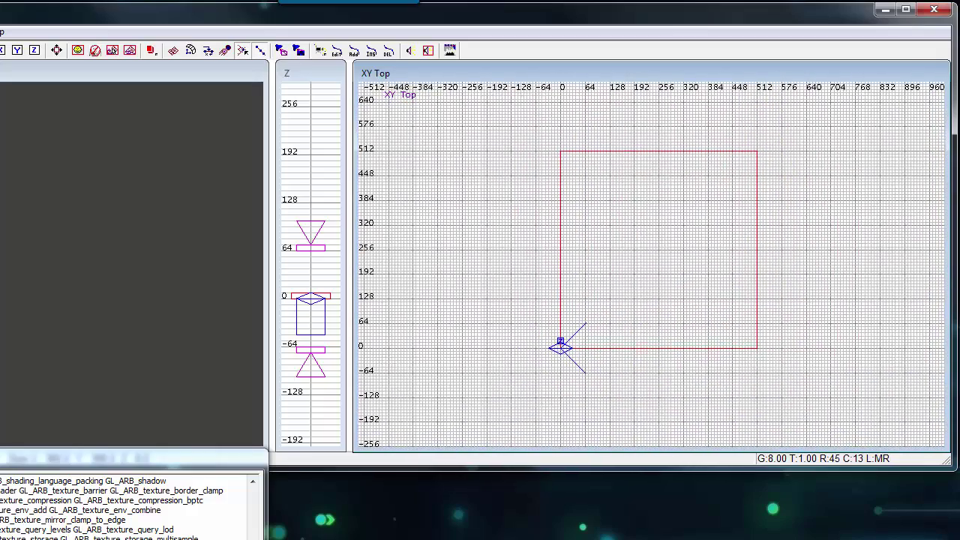
{"action": "key", "text": "ctrl+Tab"}
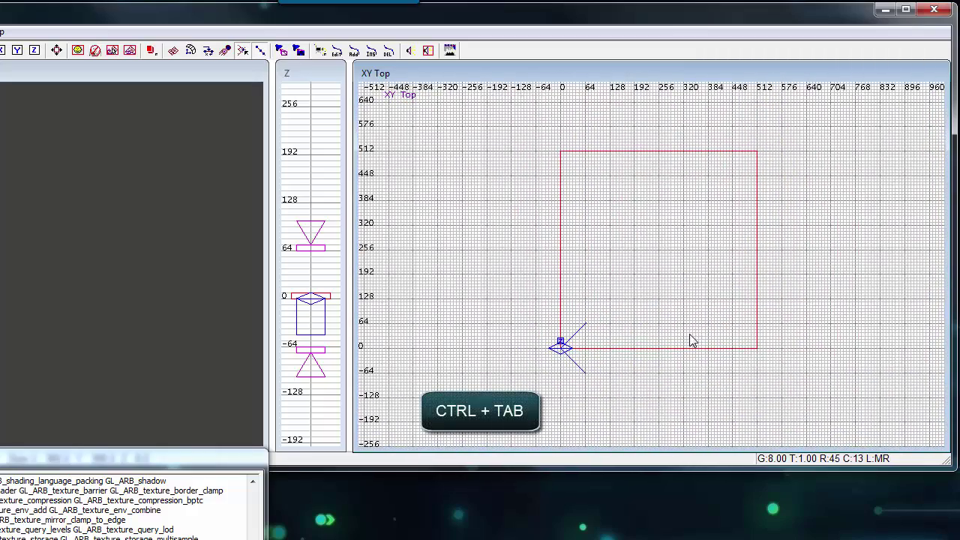
{"action": "key", "text": "ctrl+Tab"}
{"action": "key", "text": "ctrl+Tab"}
{"action": "key", "text": "ctrl+Tab"}
{"action": "key", "text": "ctrl+Tab"}
{"action": "key", "text": "ctrl+Tab"}
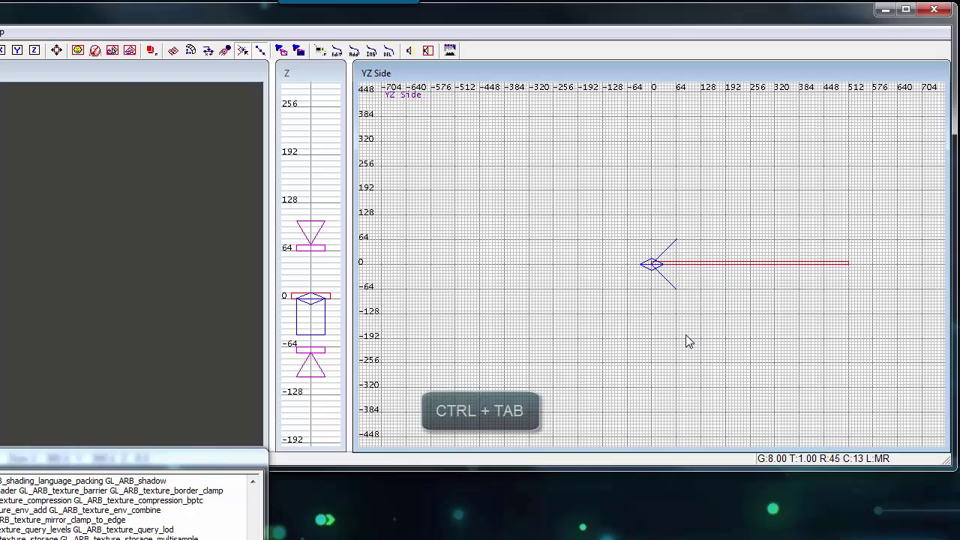
{"action": "key", "text": "ctrl+Tab"}
{"action": "key", "text": "ctrl+Tab"}
{"action": "key", "text": "ctrl+Tab"}
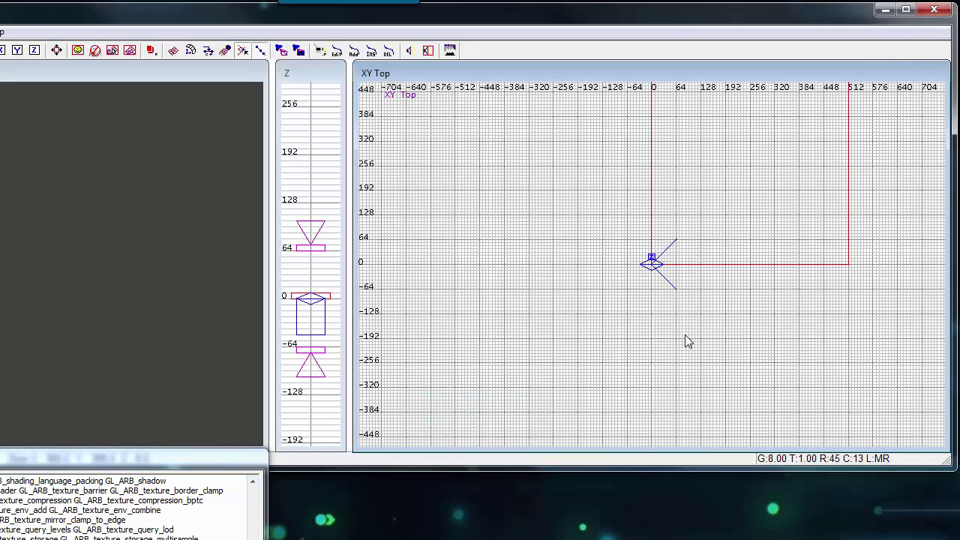
- Move the Z marker inside, outside and below the brush to test the Z view, and snap it to the origin
{"action": "scroll", "coordinate": [688, 339], "scroll_direction": "up", "scroll_amount": 5}
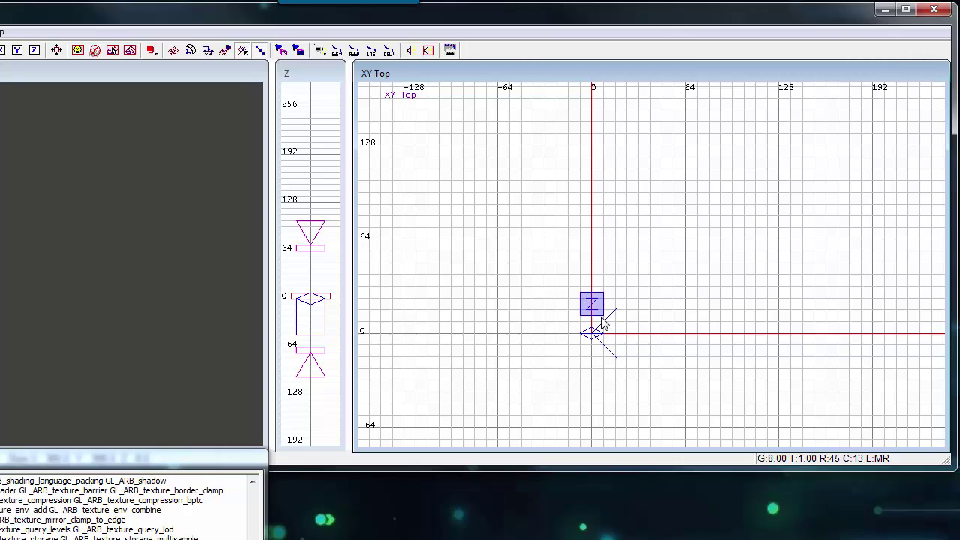
{"action": "middle_click", "coordinate": [627, 231], "text": "shift"}
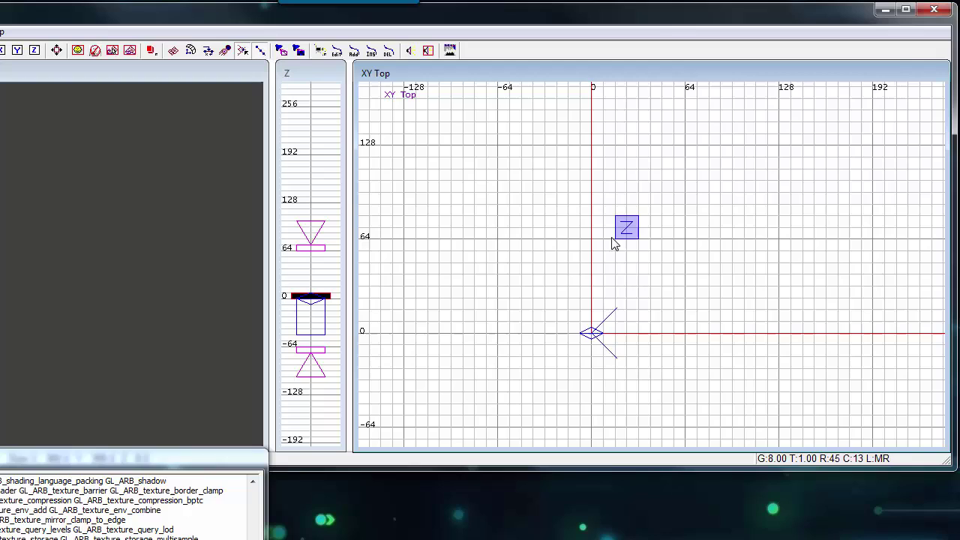
{"action": "middle_click", "coordinate": [483, 240], "text": "shift"}
{"action": "middle_click", "coordinate": [609, 354], "text": "shift"}
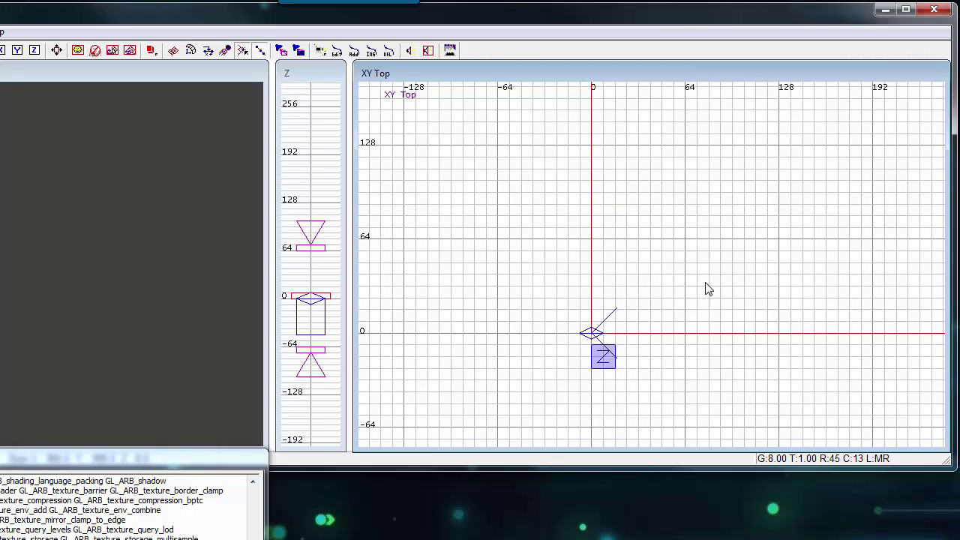
{"action": "middle_click", "coordinate": [707, 288], "text": "ctrl+shift"}
{"action": "middle_click", "coordinate": [593, 335], "text": "ctrl+shift"}
- Stretch the brush upward to a height of 256 units in the XZ Front view
{"action": "key", "text": "ctrl+Tab"}
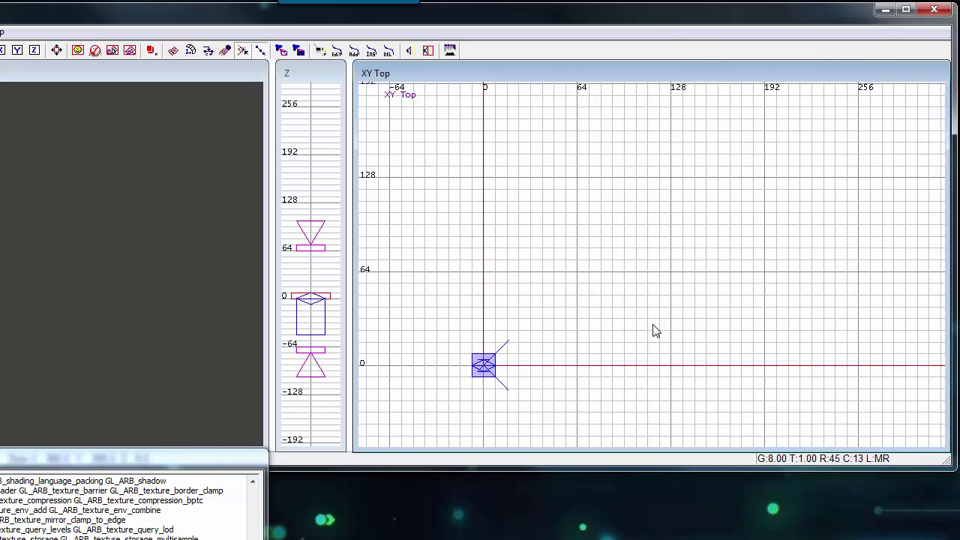
{"action": "right_click_drag", "start_coordinate": [750, 317], "coordinate": [543, 407]}
{"action": "scroll", "coordinate": [749, 317], "scroll_direction": "down", "scroll_amount": 2}
{"action": "right_click_drag", "start_coordinate": [793, 282], "coordinate": [703, 325]}
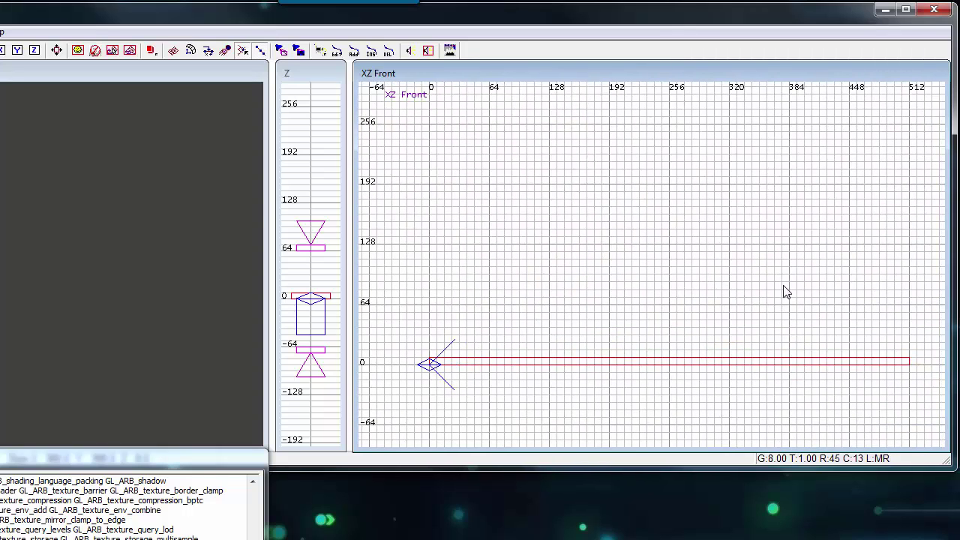
{"action": "mouse_move", "coordinate": [709, 327]}
{"action": "left_mouse_down"}
{"action": "mouse_move", "coordinate": [700, 287]}
{"action": "mouse_move", "coordinate": [722, 96]}
{"action": "left_mouse_up"}
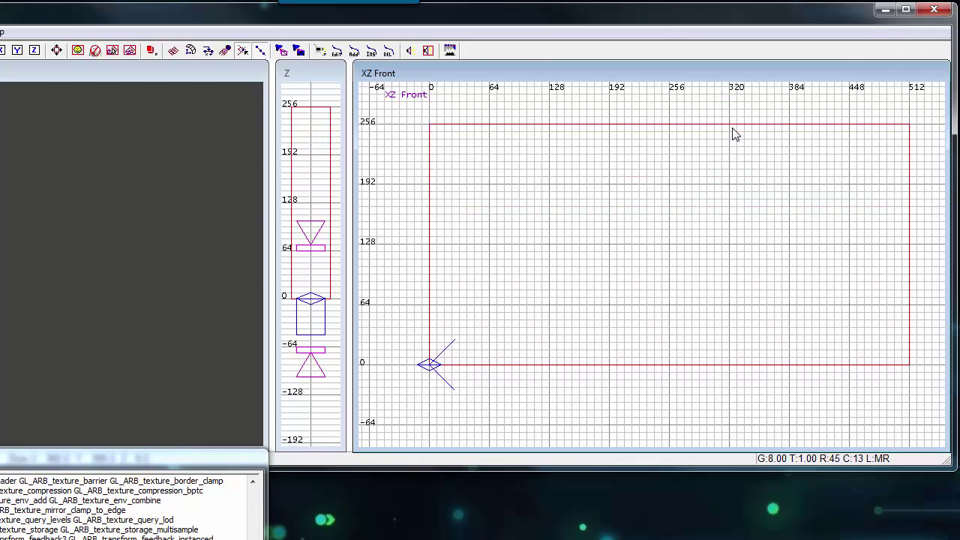
{"action": "scroll", "coordinate": [752, 235], "scroll_direction": "down", "scroll_amount": 1}
{"action": "right_click_drag", "start_coordinate": [780, 231], "coordinate": [749, 262]}
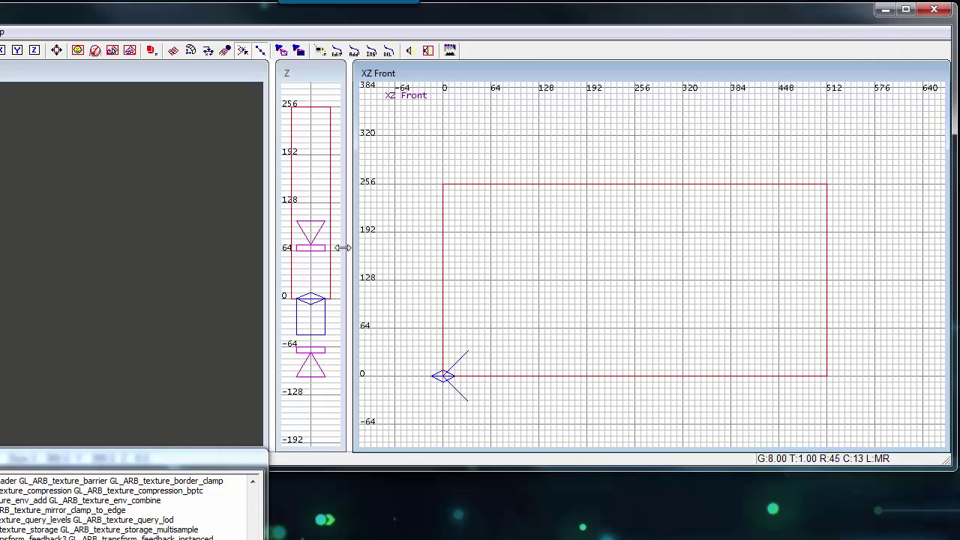
- Lower the brush's top to about 208 units in the Z view and stretch it back up to 256 units
{"action": "right_click_drag", "start_coordinate": [314, 142], "coordinate": [315, 171]}
{"action": "mouse_move", "coordinate": [318, 117]}
{"action": "left_mouse_down"}
{"action": "mouse_move", "coordinate": [322, 99]}
{"action": "mouse_move", "coordinate": [317, 195]}
{"action": "mouse_move", "coordinate": [325, 152]}
{"action": "left_mouse_up"}
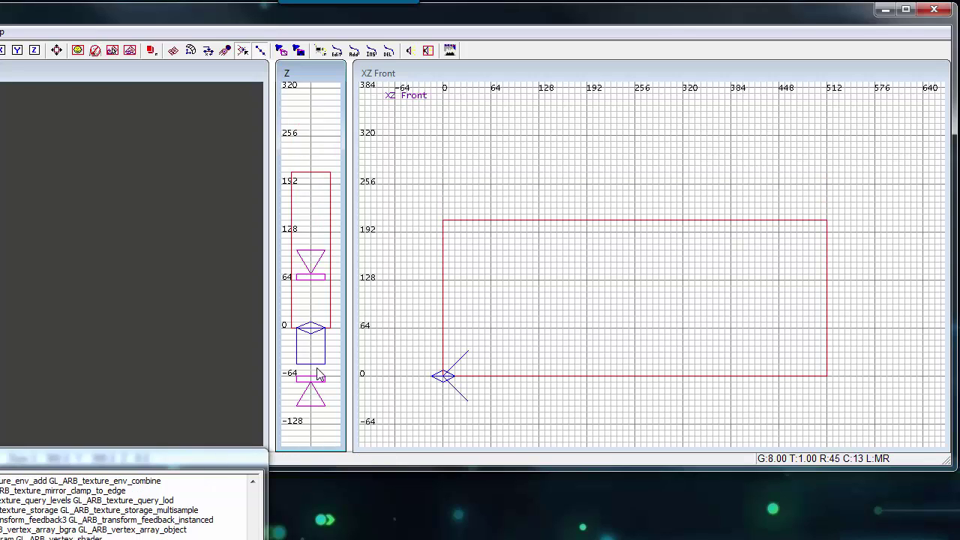
{"action": "mouse_move", "coordinate": [319, 329]}
{"action": "left_mouse_down"}
{"action": "mouse_move", "coordinate": [321, 366]}
{"action": "mouse_move", "coordinate": [322, 328]}
{"action": "left_mouse_up"}
{"action": "mouse_move", "coordinate": [318, 168]}
{"action": "left_mouse_down"}
{"action": "mouse_move", "coordinate": [319, 129]}
{"action": "mouse_move", "coordinate": [353, 137]}
{"action": "mouse_move", "coordinate": [273, 137]}
{"action": "left_mouse_up"}
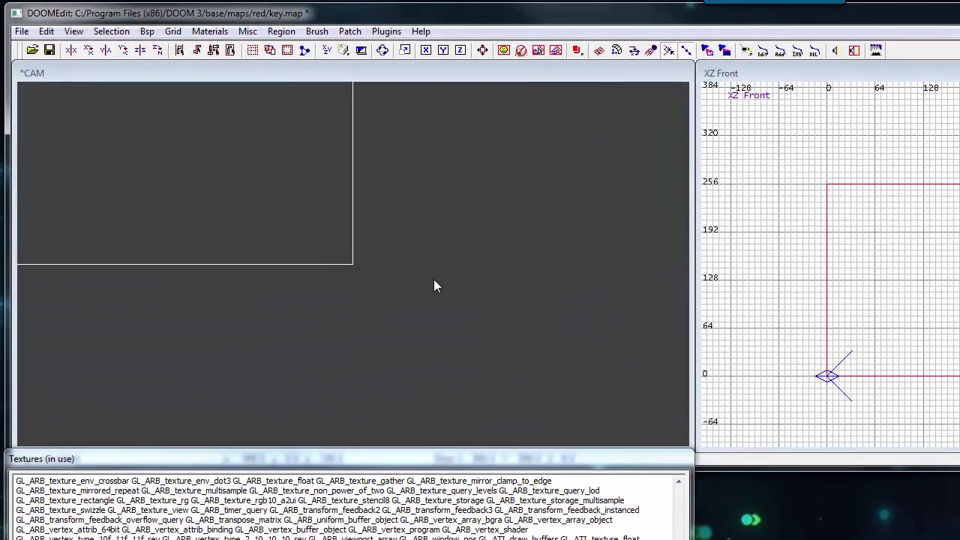
- Hollow the brush into a room, apply the common/caulk texture to all of it, and deselect it
{"action": "mouse_move", "coordinate": [400, 276]}
{"action": "right_mouse_down"}
{"action": "mouse_move", "coordinate": [266, 284]}
{"action": "mouse_move", "coordinate": [251, 371]}
{"action": "mouse_move", "coordinate": [258, 360]}
{"action": "mouse_move", "coordinate": [201, 331]}
{"action": "mouse_move", "coordinate": [229, 388]}
{"action": "mouse_move", "coordinate": [425, 199]}
{"action": "mouse_move", "coordinate": [333, 386]}
{"action": "mouse_move", "coordinate": [428, 359]}
{"action": "mouse_move", "coordinate": [411, 308]}
{"action": "mouse_move", "coordinate": [418, 330]}
{"action": "mouse_move", "coordinate": [314, 236]}
{"action": "right_mouse_up"}
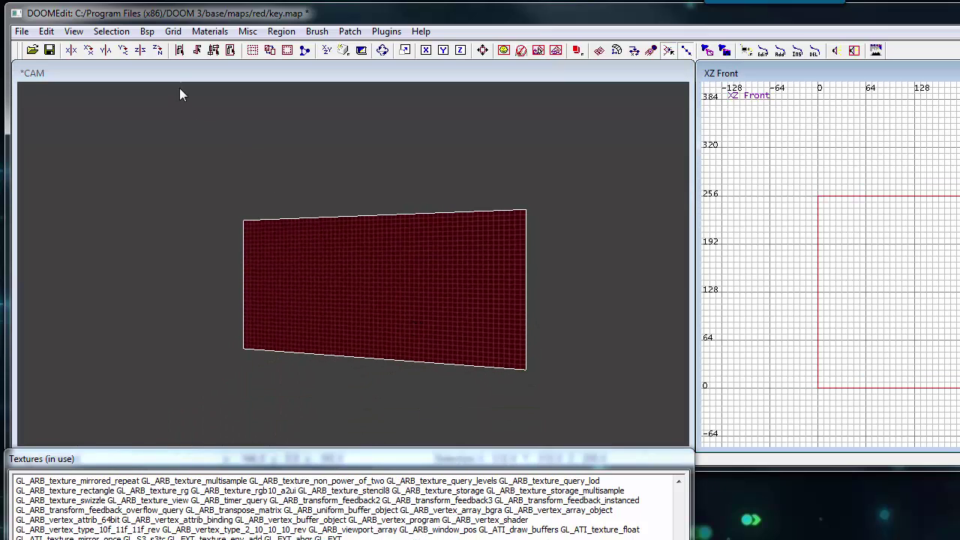
{"action": "left_click", "coordinate": [288, 50]}
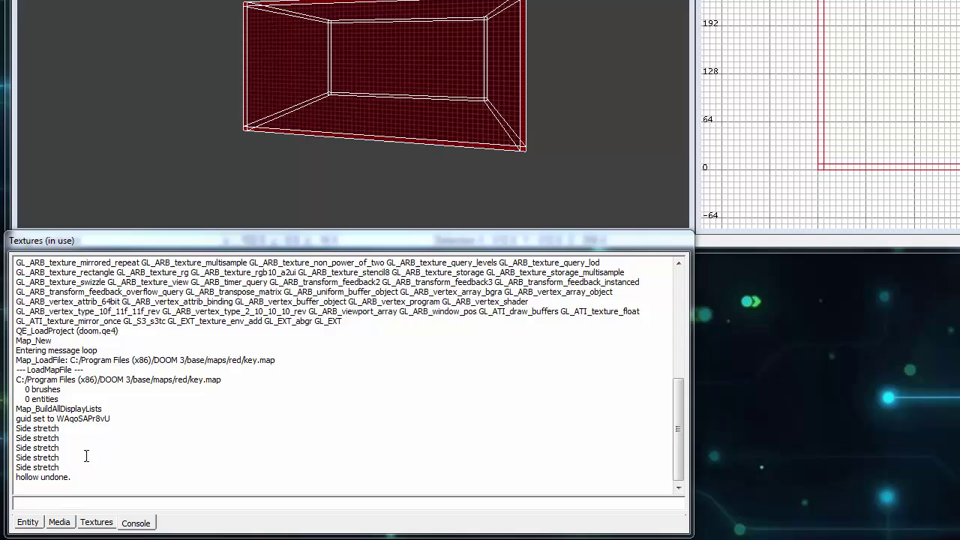
{"action": "left_click", "coordinate": [59, 524]}
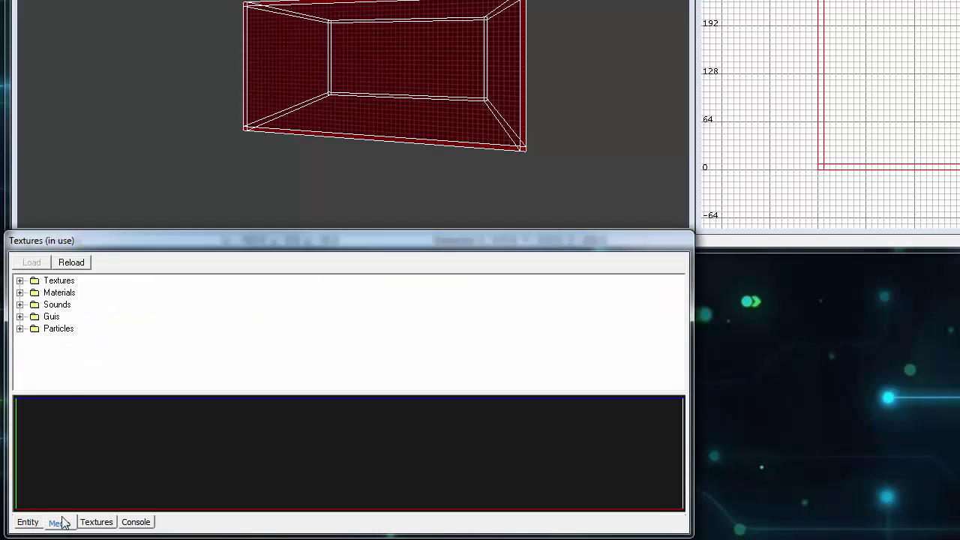
{"action": "double_click", "coordinate": [34, 282]}
{"action": "left_click", "coordinate": [34, 292]}
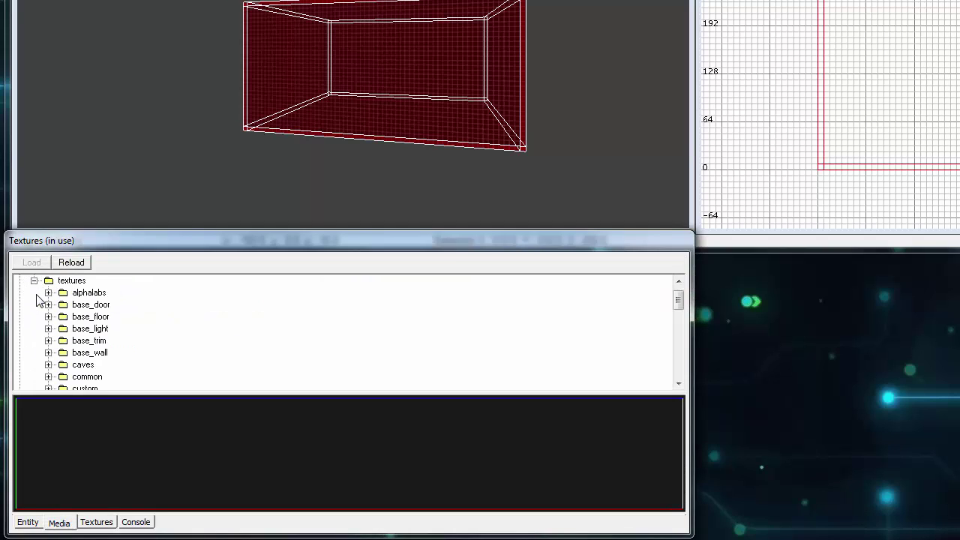
{"action": "left_click", "coordinate": [48, 376]}
{"action": "left_click", "coordinate": [93, 294]}
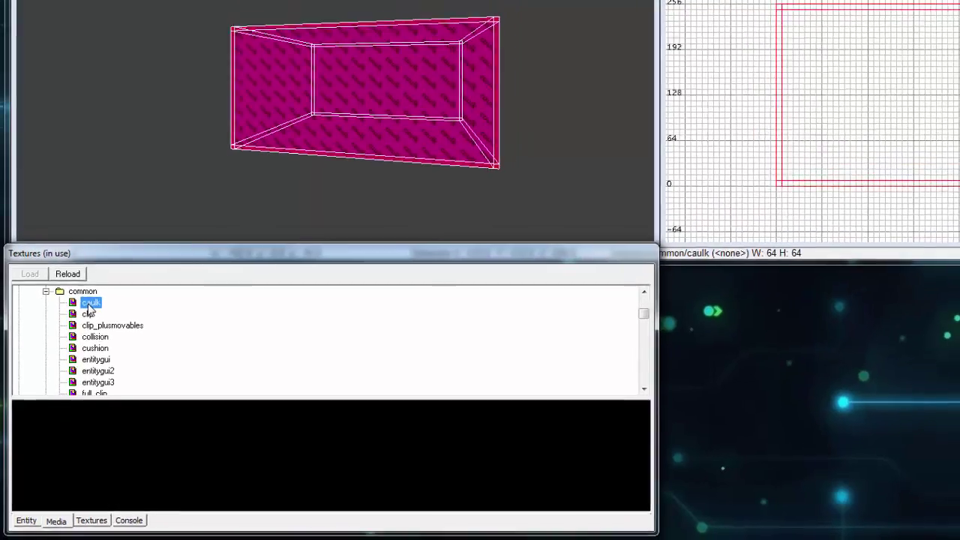
{"action": "key", "text": "Escape"}
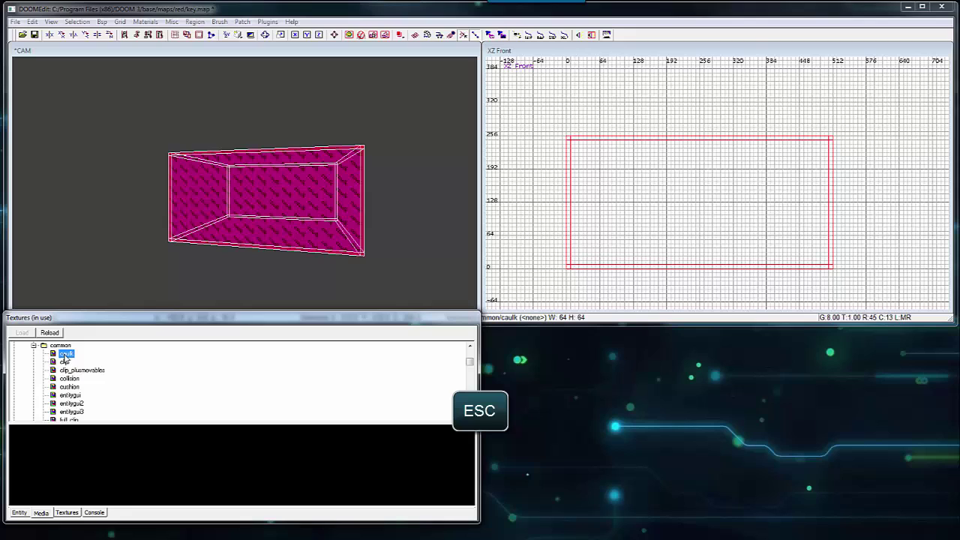
{"action": "key", "text": "Escape"}
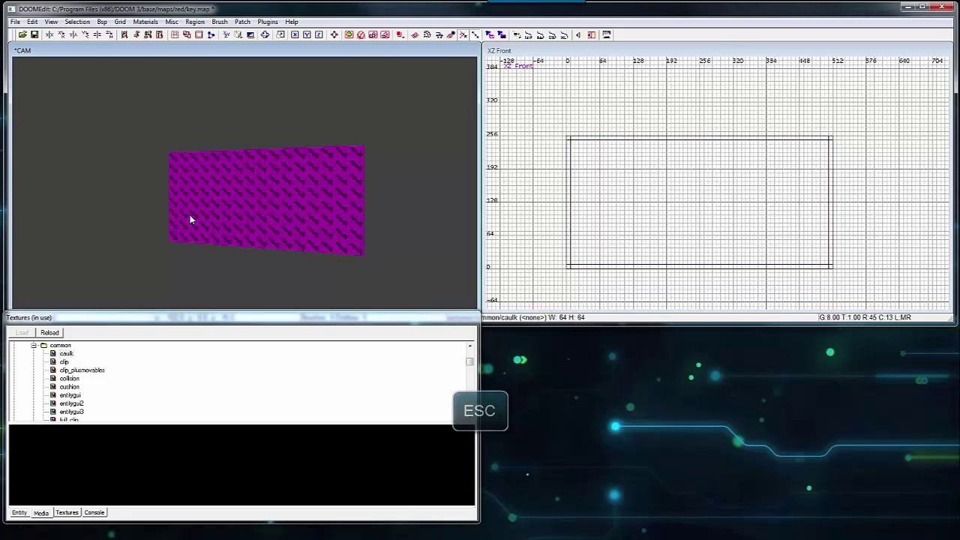
- Try selecting one outer wall and several outer walls of the room in the camera view, and clear the selection
{"action": "left_click", "coordinate": [247, 201], "text": "shift"}
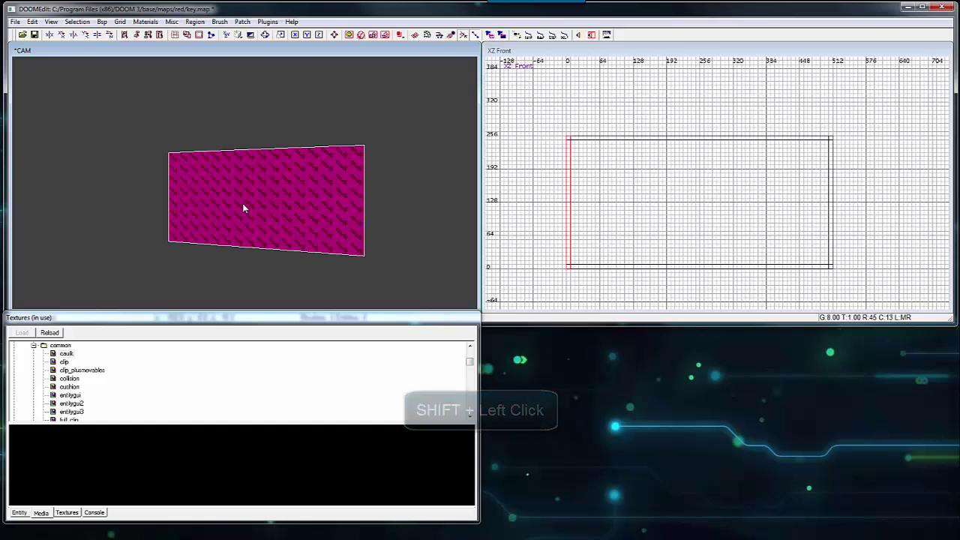
{"action": "mouse_move", "coordinate": [242, 203]}
{"action": "right_mouse_down", "text": "ctrl"}
{"action": "mouse_move", "coordinate": [251, 195]}
{"action": "mouse_move", "coordinate": [243, 204]}
{"action": "mouse_move", "coordinate": [168, 141]}
{"action": "mouse_move", "coordinate": [144, 146]}
{"action": "mouse_move", "coordinate": [135, 166]}
{"action": "right_mouse_up", "text": "ctrl"}
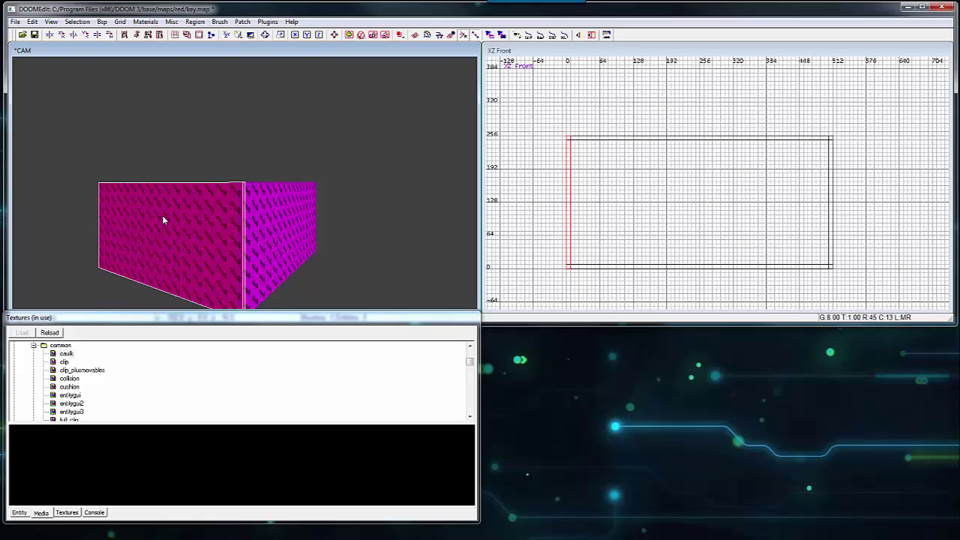
{"action": "key", "text": "Escape"}
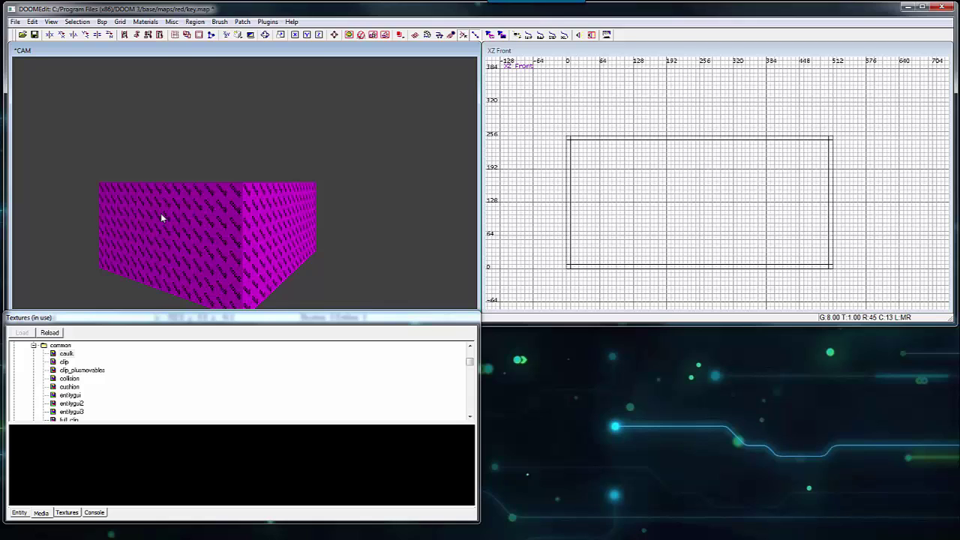
{"action": "left_click", "coordinate": [160, 213], "text": "ctrl+shift"}
{"action": "left_click", "coordinate": [257, 217], "text": "ctrl+shift"}
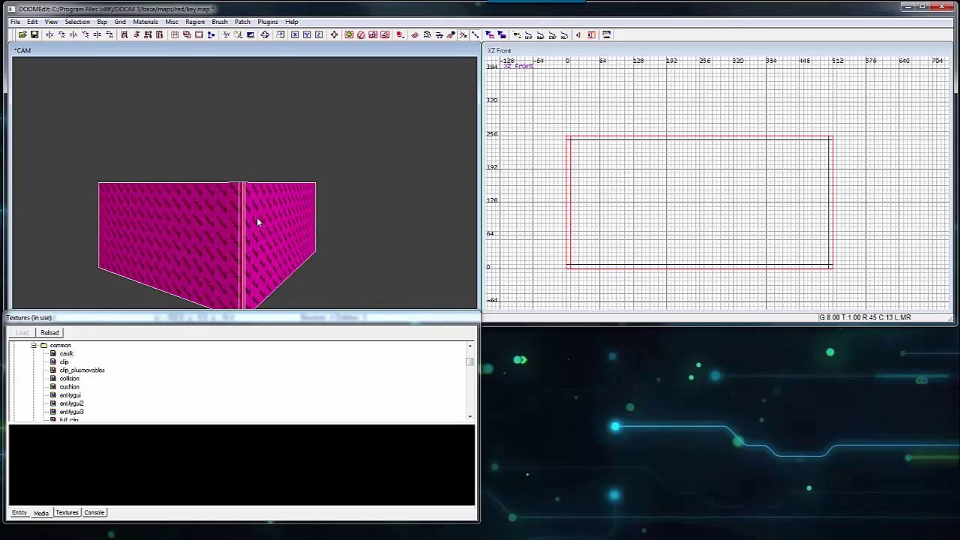
{"action": "right_click_drag", "start_coordinate": [256, 217], "coordinate": [269, 190], "text": "ctrl"}
{"action": "left_click", "coordinate": [229, 244], "text": "ctrl+shift"}
{"action": "key", "text": "Escape"}
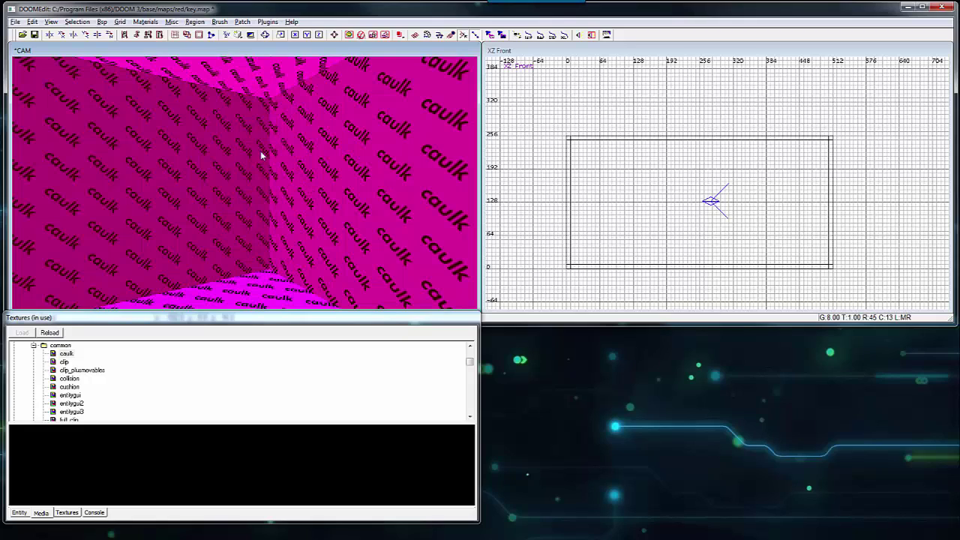
- Apply the base_wall texture reactorwalla3a2 to the room's interior faces and deselect them
{"action": "mouse_move", "coordinate": [263, 279]}
{"action": "right_mouse_down"}
{"action": "mouse_move", "coordinate": [156, 188]}
{"action": "mouse_move", "coordinate": [115, 202]}
{"action": "mouse_move", "coordinate": [139, 194]}
{"action": "mouse_move", "coordinate": [108, 175]}
{"action": "mouse_move", "coordinate": [199, 175]}
{"action": "right_mouse_up"}
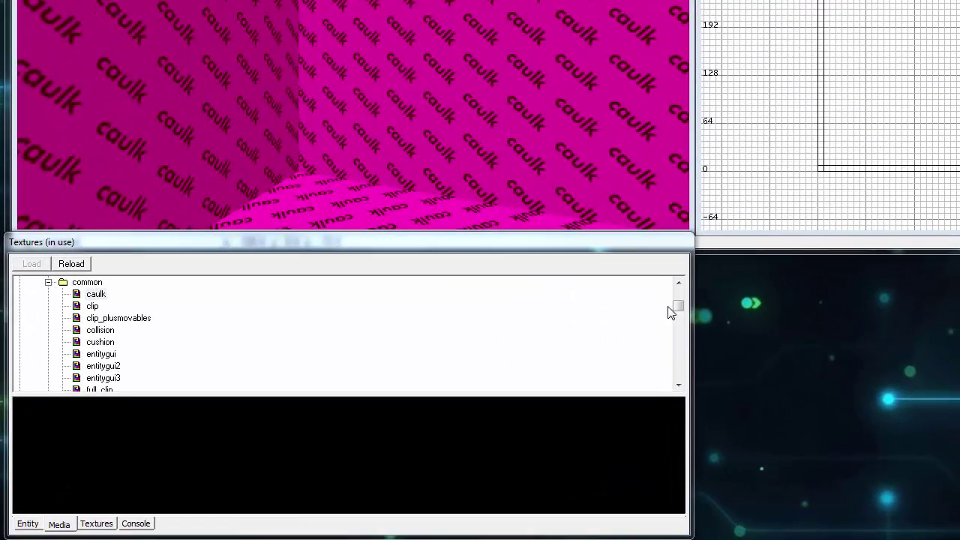
{"action": "left_click_drag", "start_coordinate": [677, 306], "coordinate": [677, 290]}
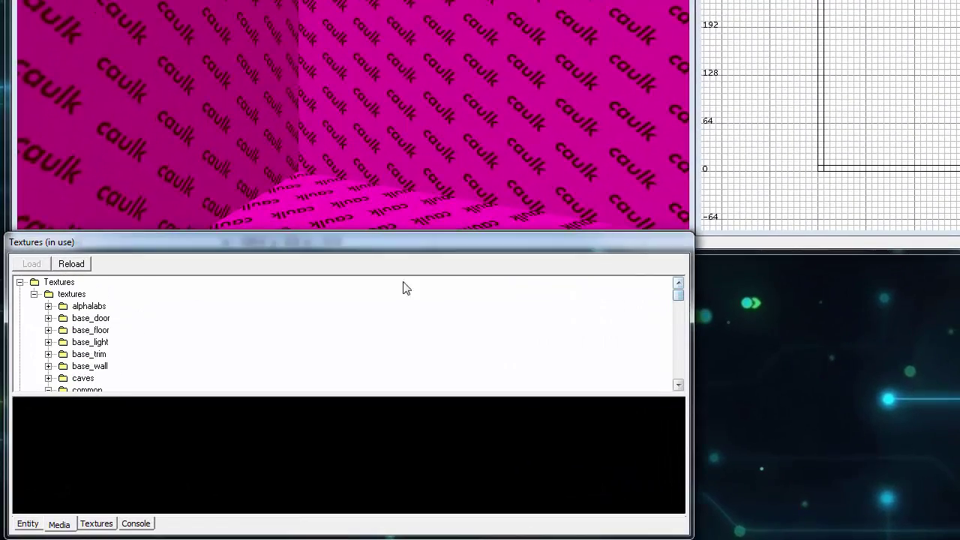
{"action": "left_click", "coordinate": [48, 366]}
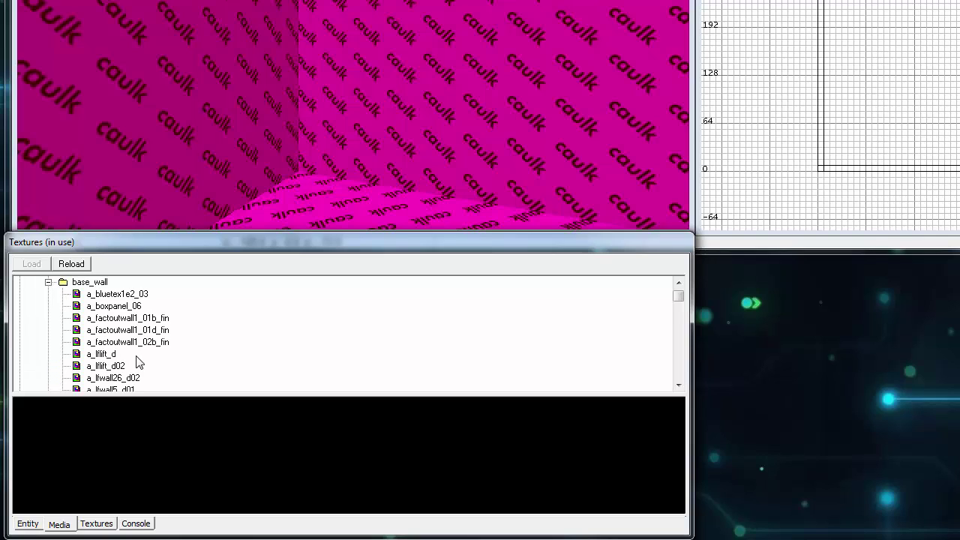
{"action": "left_click_drag", "start_coordinate": [680, 299], "coordinate": [679, 332]}
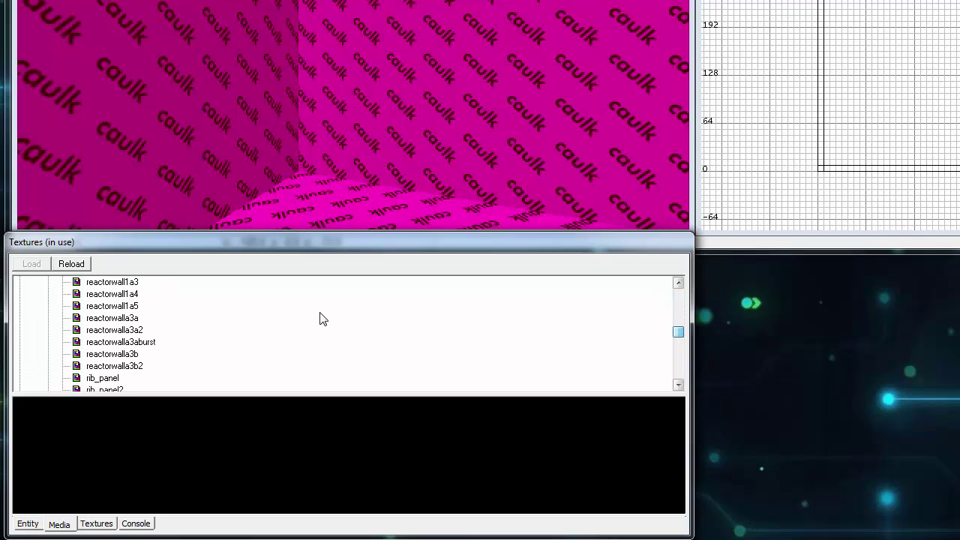
{"action": "left_click", "coordinate": [113, 318]}
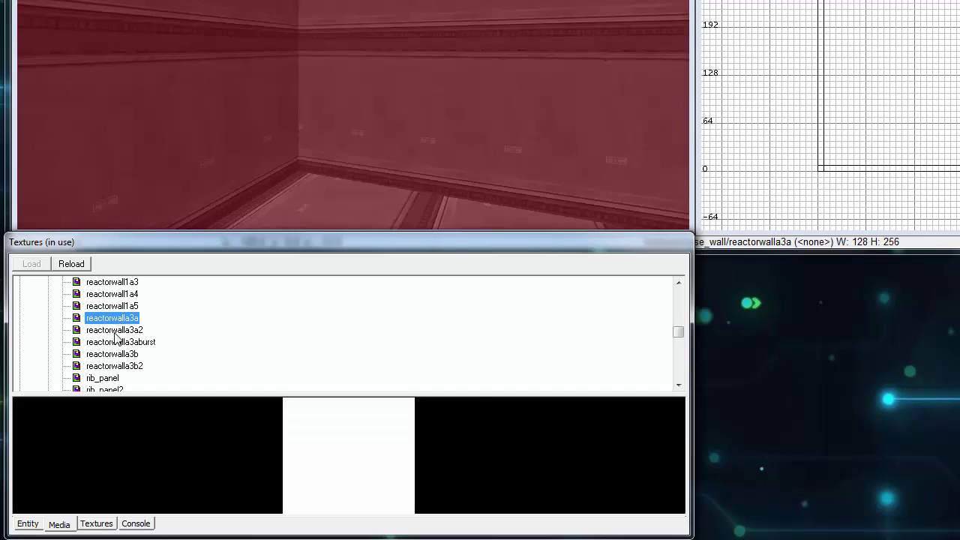
{"action": "left_click", "coordinate": [115, 330]}
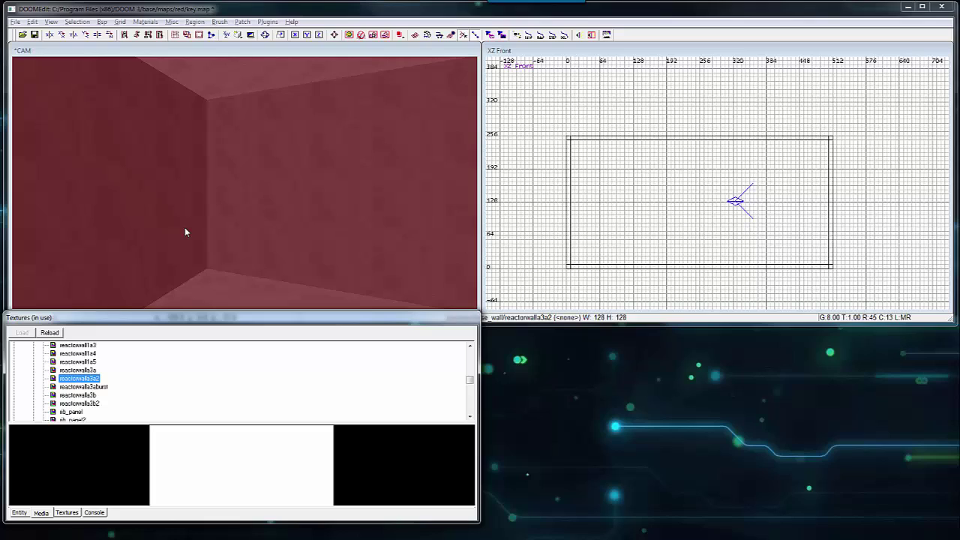
{"action": "key", "text": "Escape"}
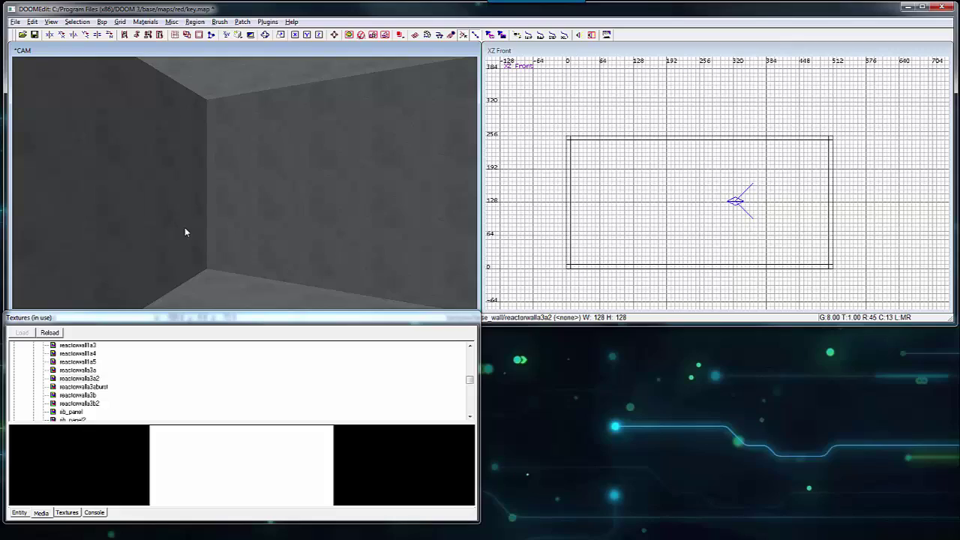
- Add an info_player_start entity and place it just above the room's floor, at about x 190, in the XZ Front view
{"action": "scroll", "coordinate": [696, 191], "scroll_direction": "down", "scroll_amount": 2}
{"action": "right_click", "coordinate": [696, 192]}
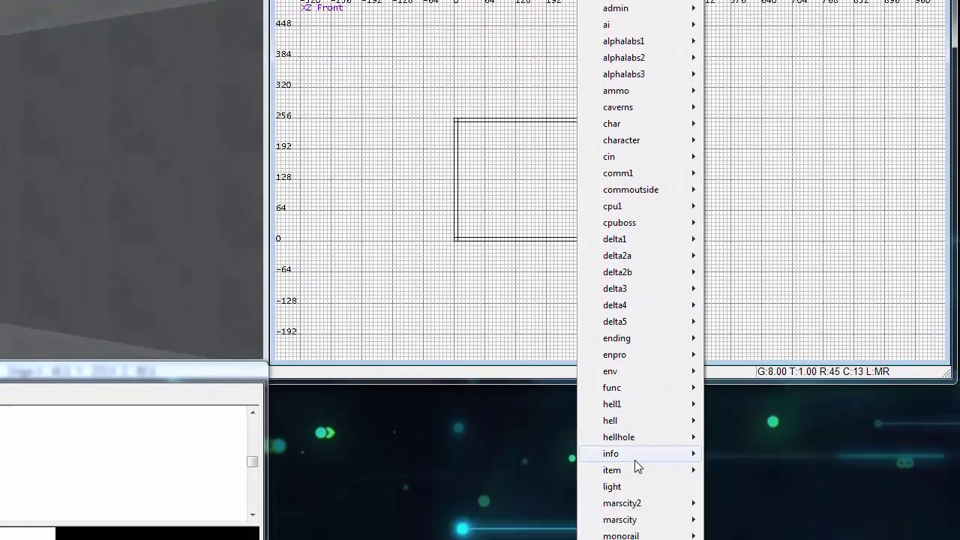
{"action": "mouse_move", "coordinate": [635, 460]}
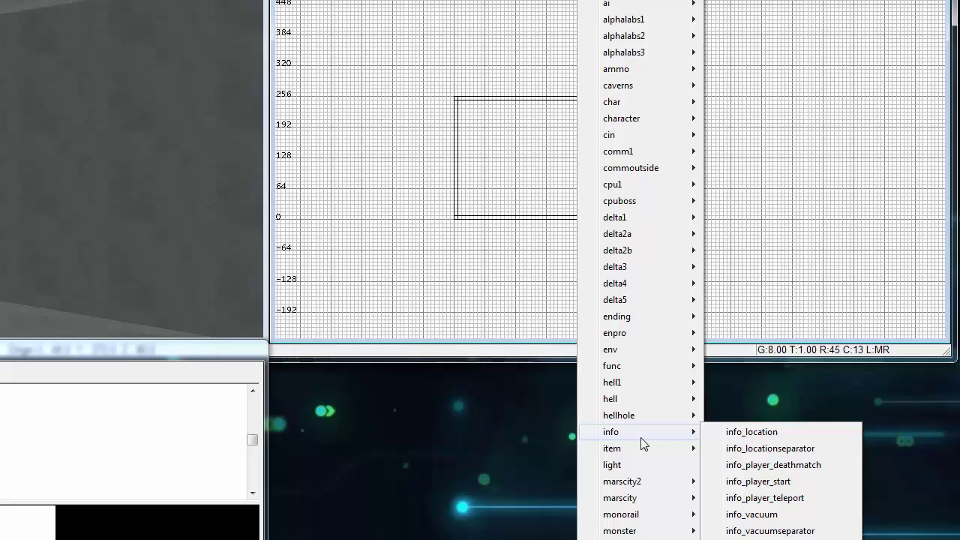
{"action": "left_click", "coordinate": [774, 503]}
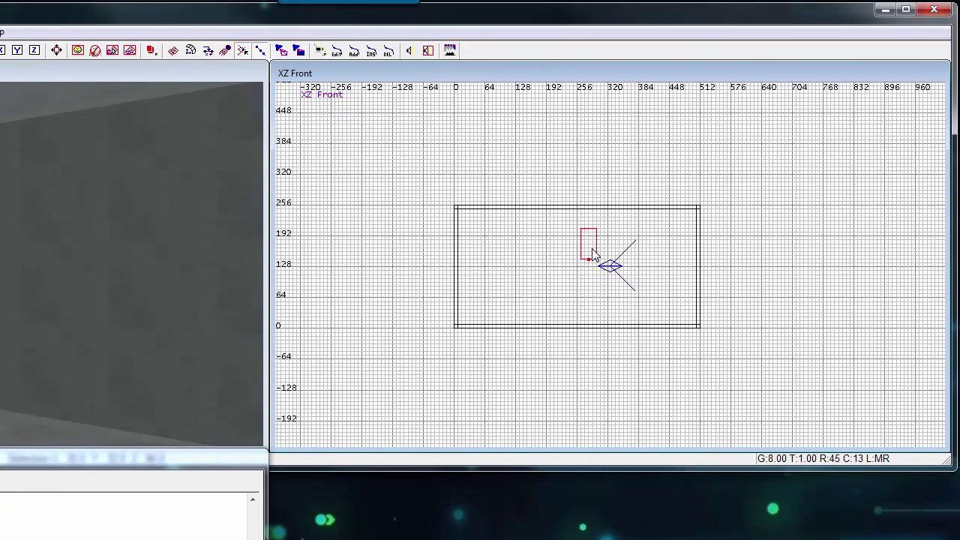
{"action": "left_click_drag", "start_coordinate": [592, 250], "coordinate": [555, 312]}
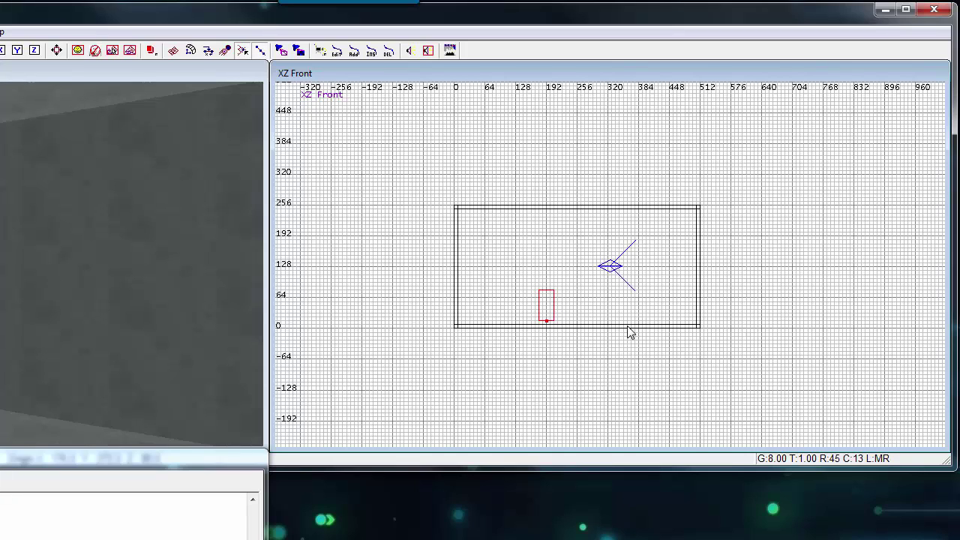
- Add a light entity in the XY Top view, centre it in the room, check its height from the front, and deselect it
{"action": "key", "text": "ctrl+Tab"}
{"action": "key", "text": "ctrl+Tab"}
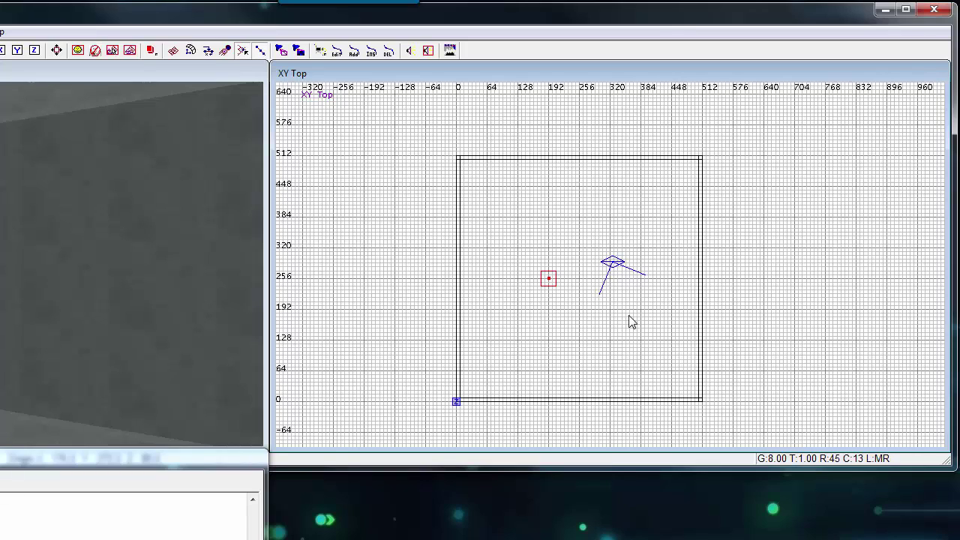
{"action": "right_click", "coordinate": [583, 283]}
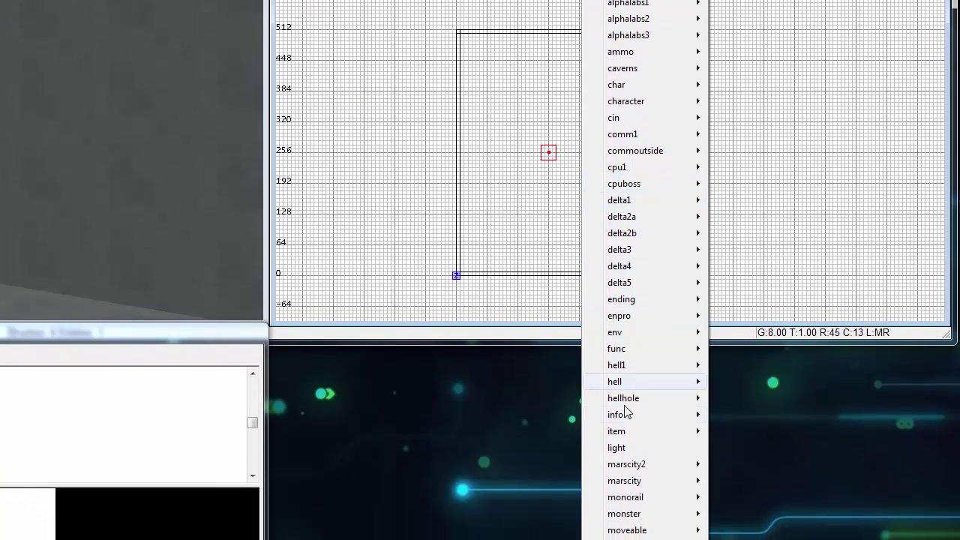
{"action": "left_click", "coordinate": [615, 448]}
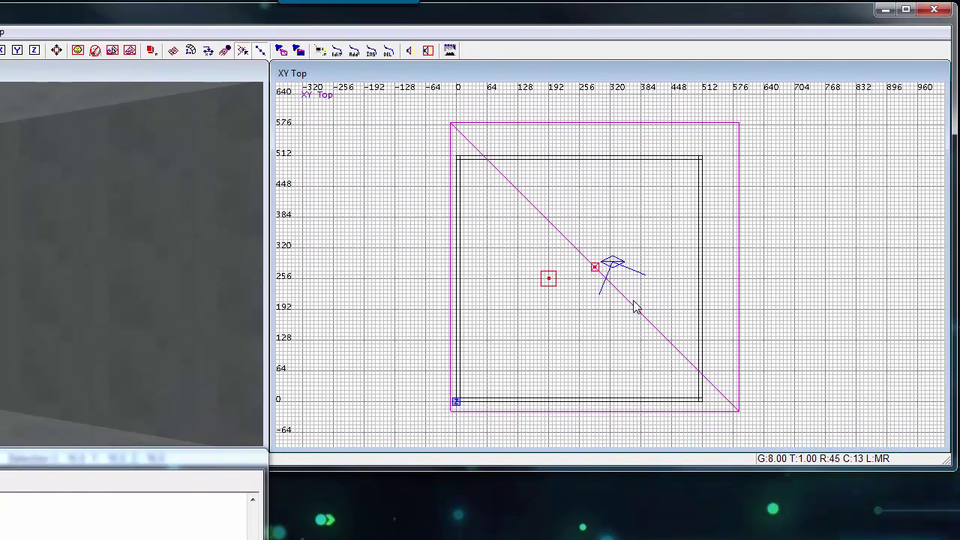
{"action": "left_click_drag", "start_coordinate": [633, 305], "coordinate": [627, 257]}
{"action": "key", "text": "ctrl+Tab"}
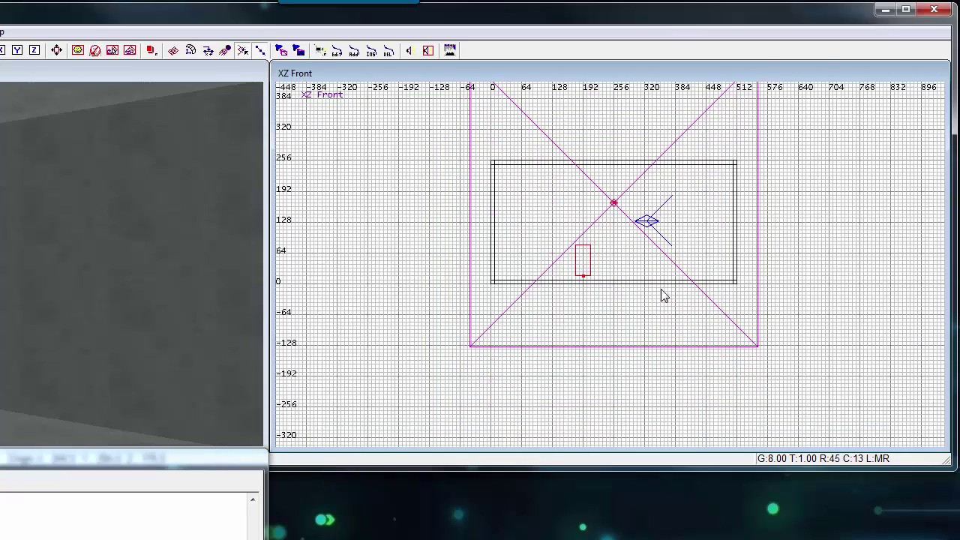
{"action": "right_click_drag", "start_coordinate": [652, 285], "coordinate": [632, 342]}
{"action": "key", "text": "Escape"}
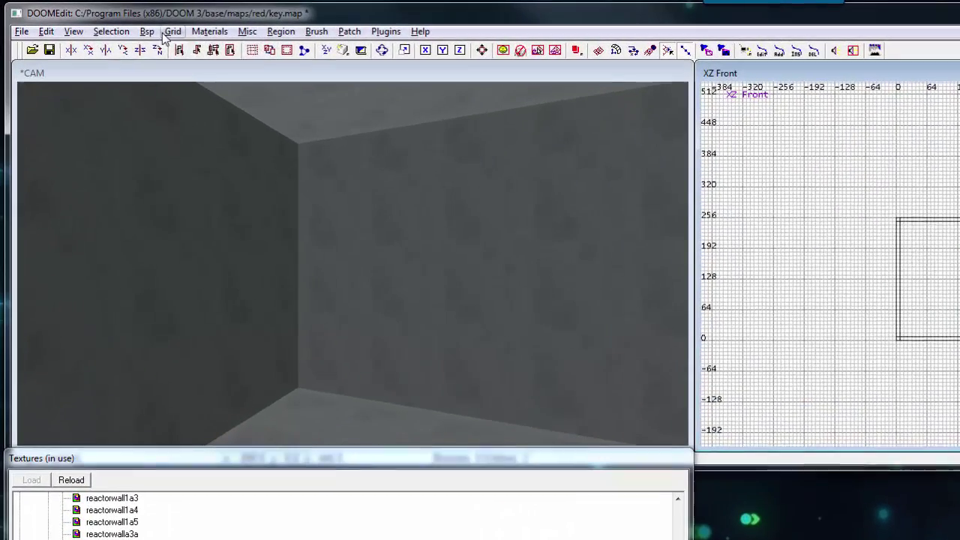
- Compile the map with the plain bsp option and save the map file
{"action": "left_click", "coordinate": [102, 22]}
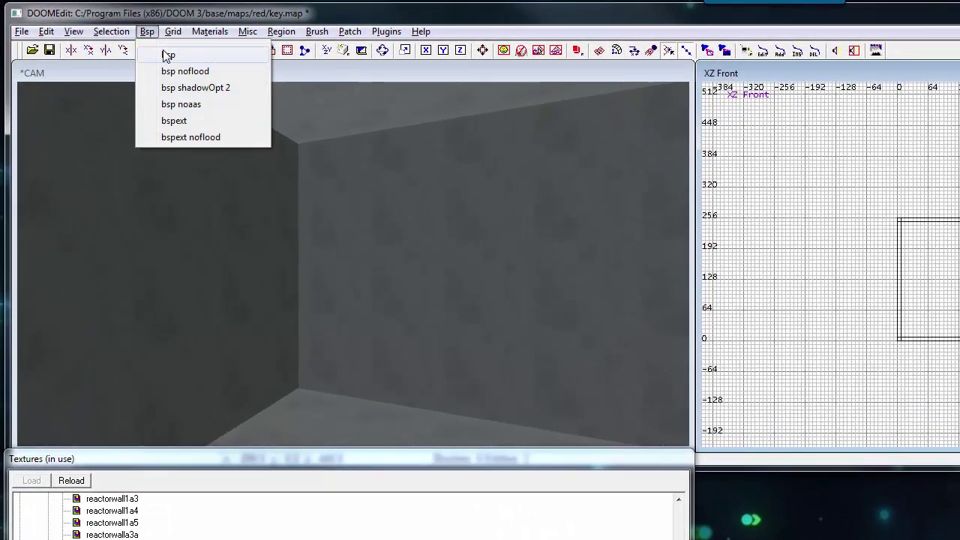
{"action": "left_click", "coordinate": [168, 55]}
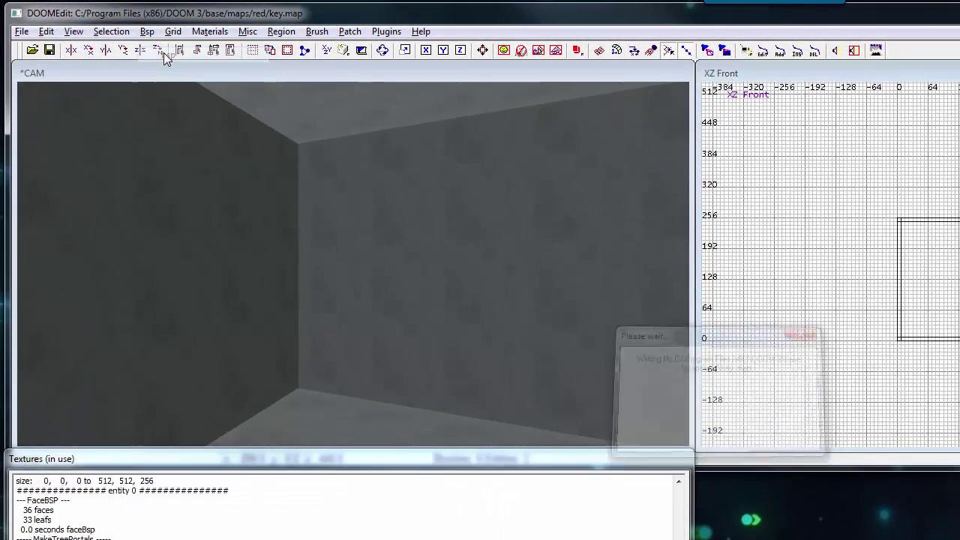
{"action": "left_click", "coordinate": [22, 31]}
{"action": "left_click", "coordinate": [41, 104]}
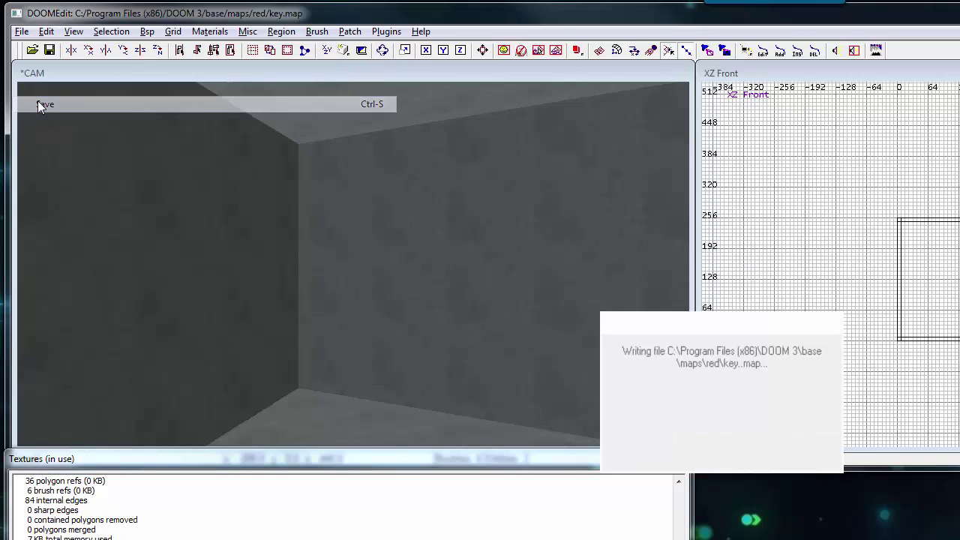
- Switch to the Doom 3 game window and load the level with the console command map red/key
{"action": "key", "text": "F2"}
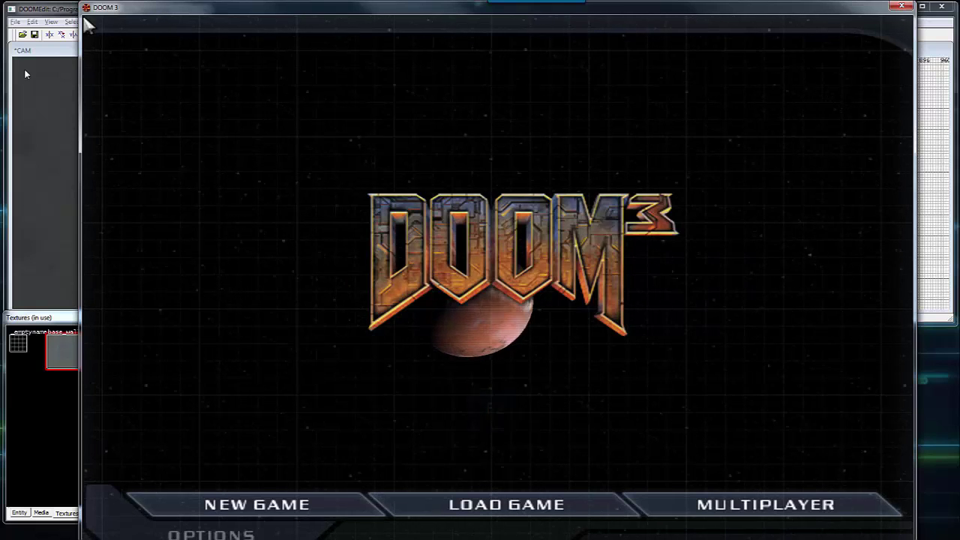
{"action": "key", "text": "ctrl+alt+grave"}
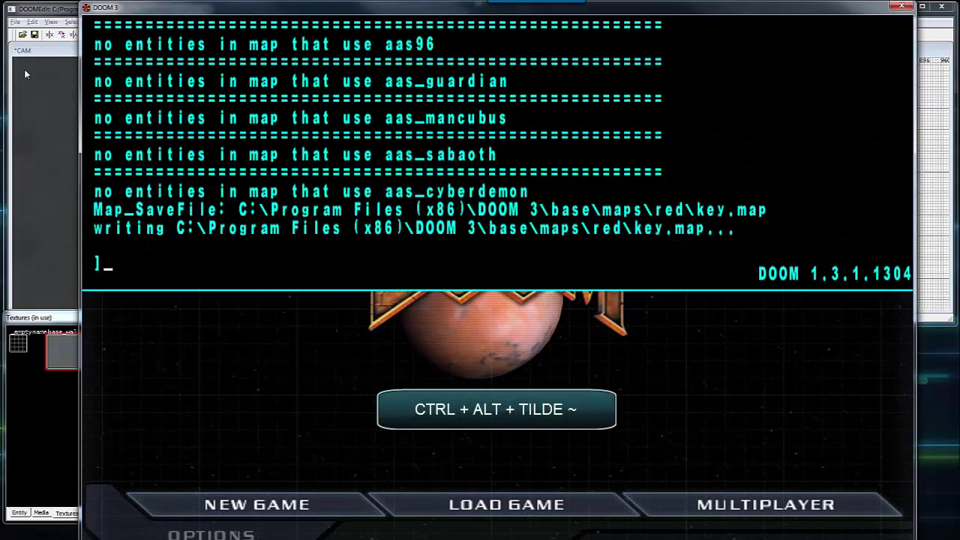
{"action": "type", "text": "map "}
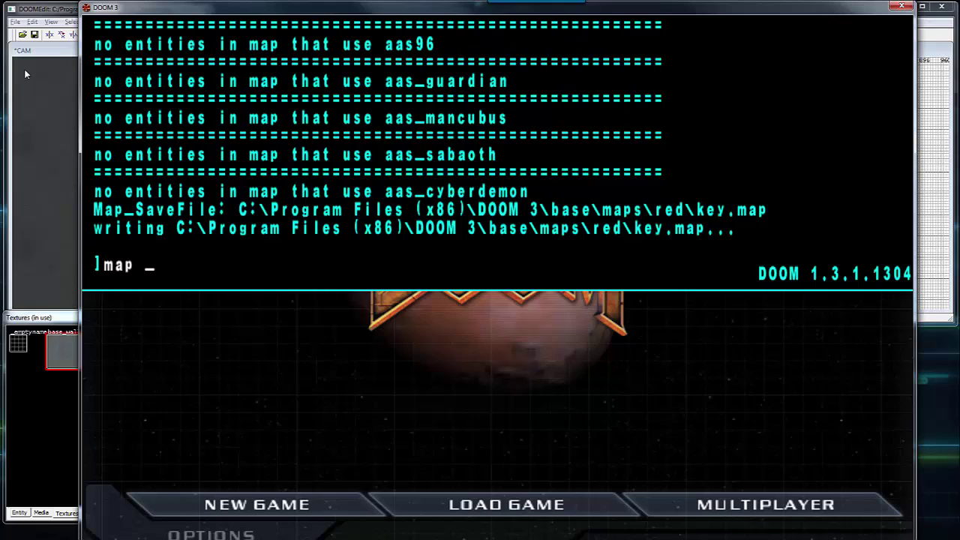
{"action": "type", "text": "r"}
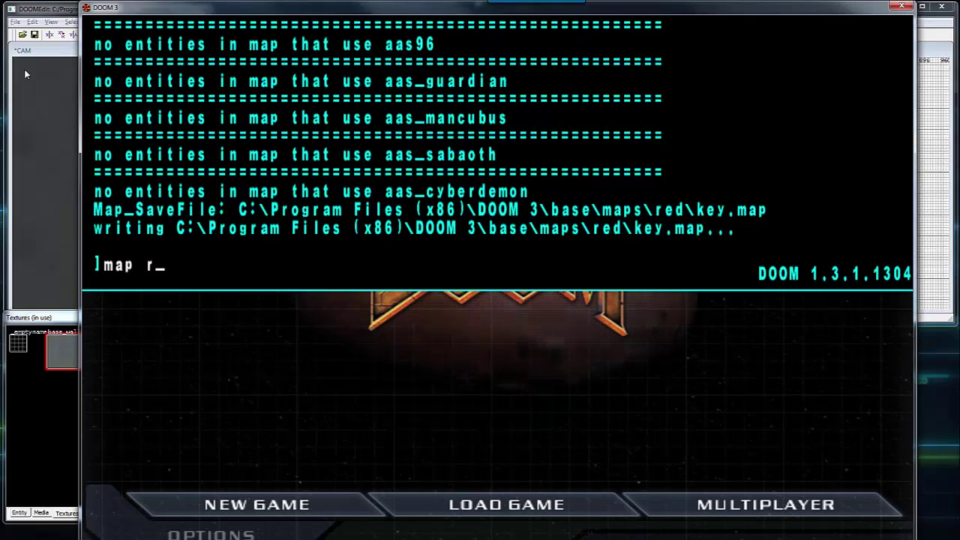
{"action": "type", "text": "ed/"}
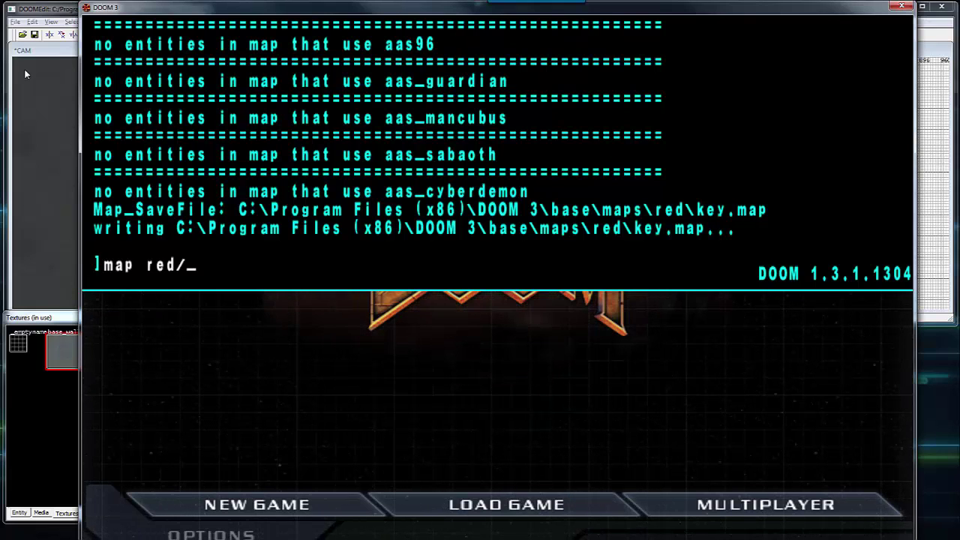
{"action": "type", "text": "key"}
{"action": "key", "text": "Return"}
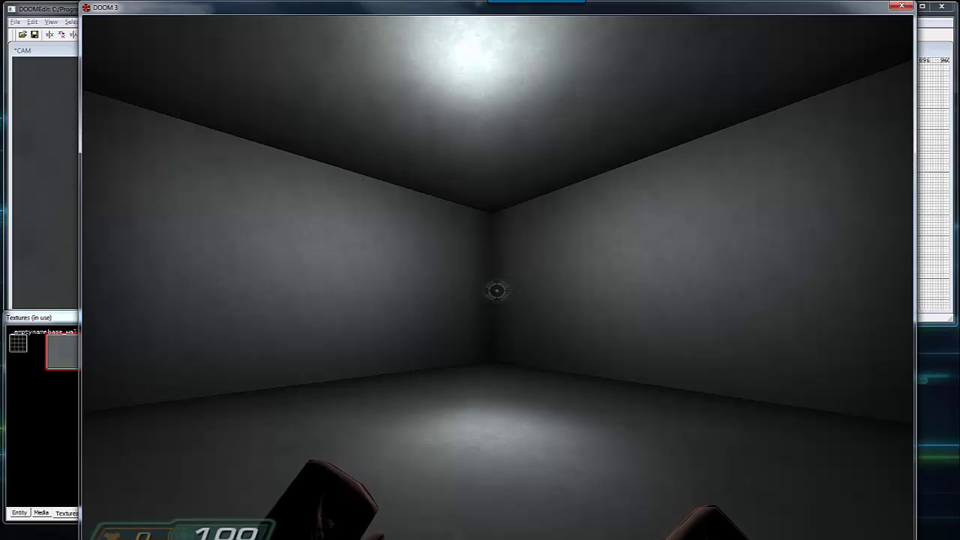
- Reopen the game console to enter the exit command
{"action": "key", "text": "ctrl+alt+grave"}
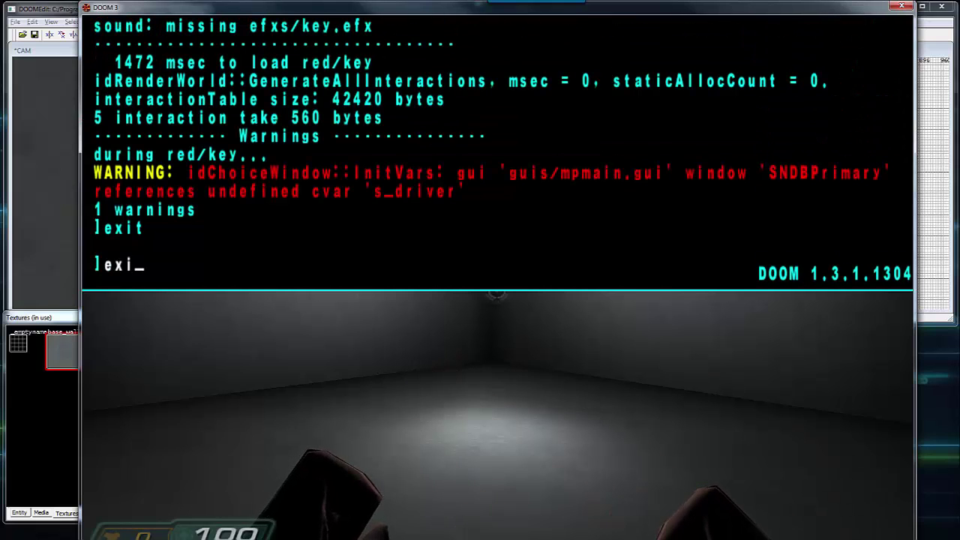